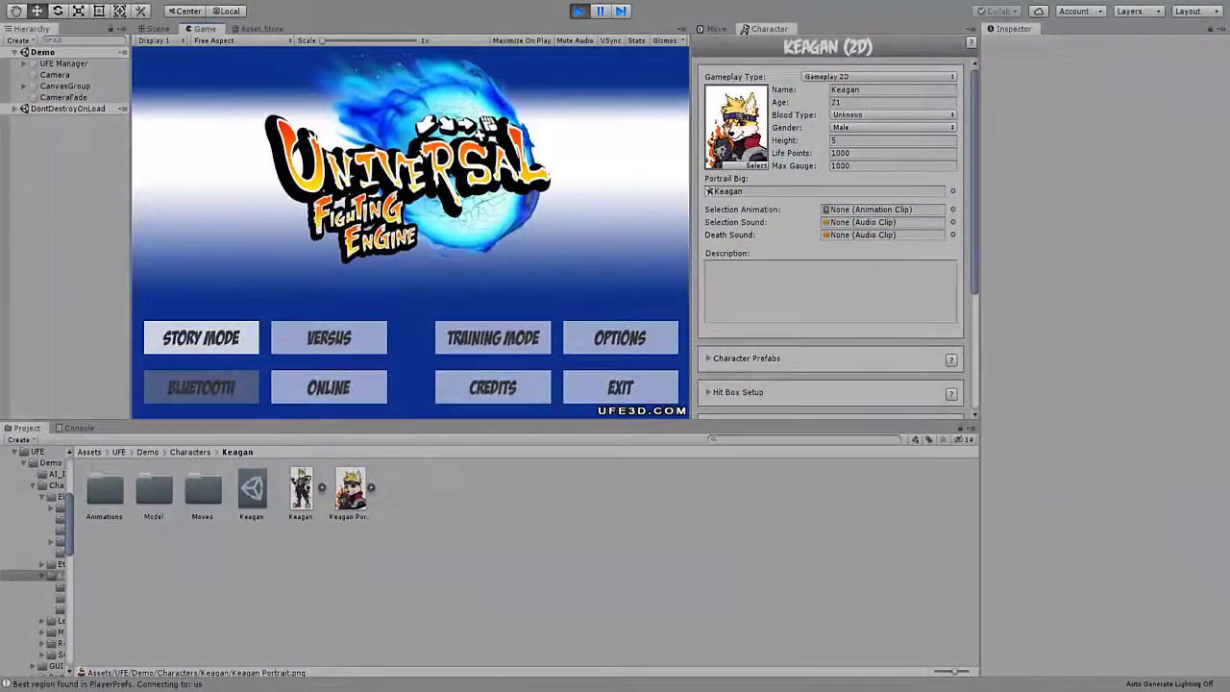
Open the Keagan character's Moves folder in the project and select its Assist_Call move
click(184, 451)
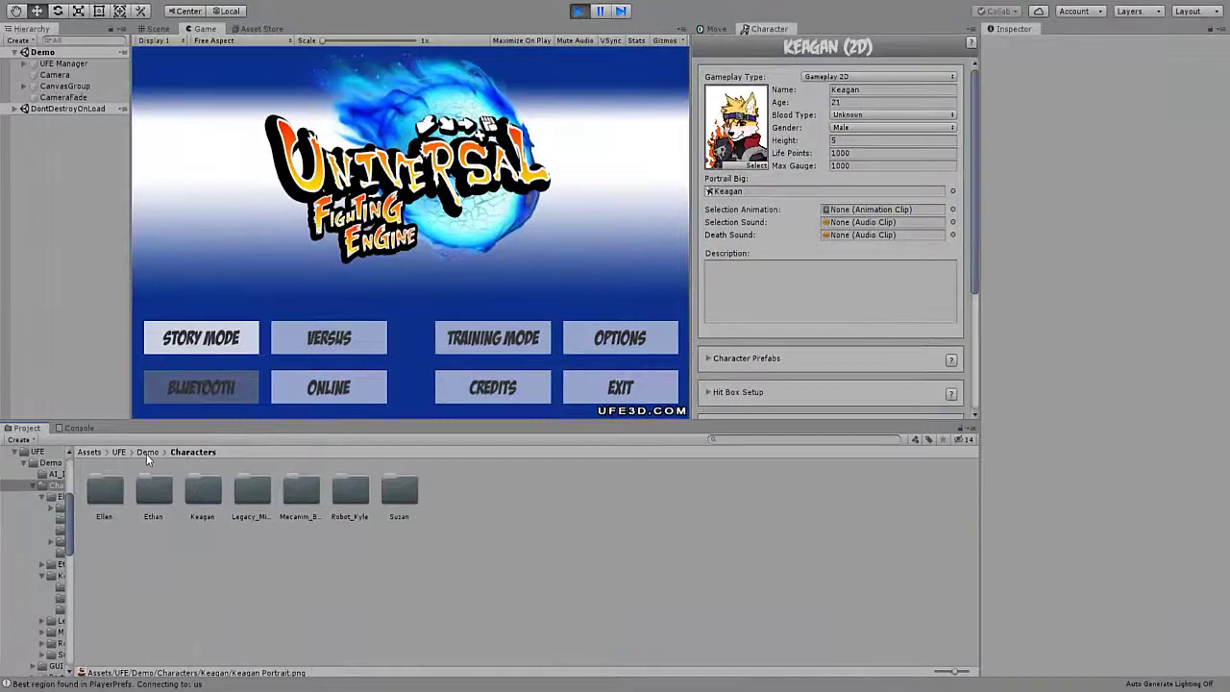
click(716, 30)
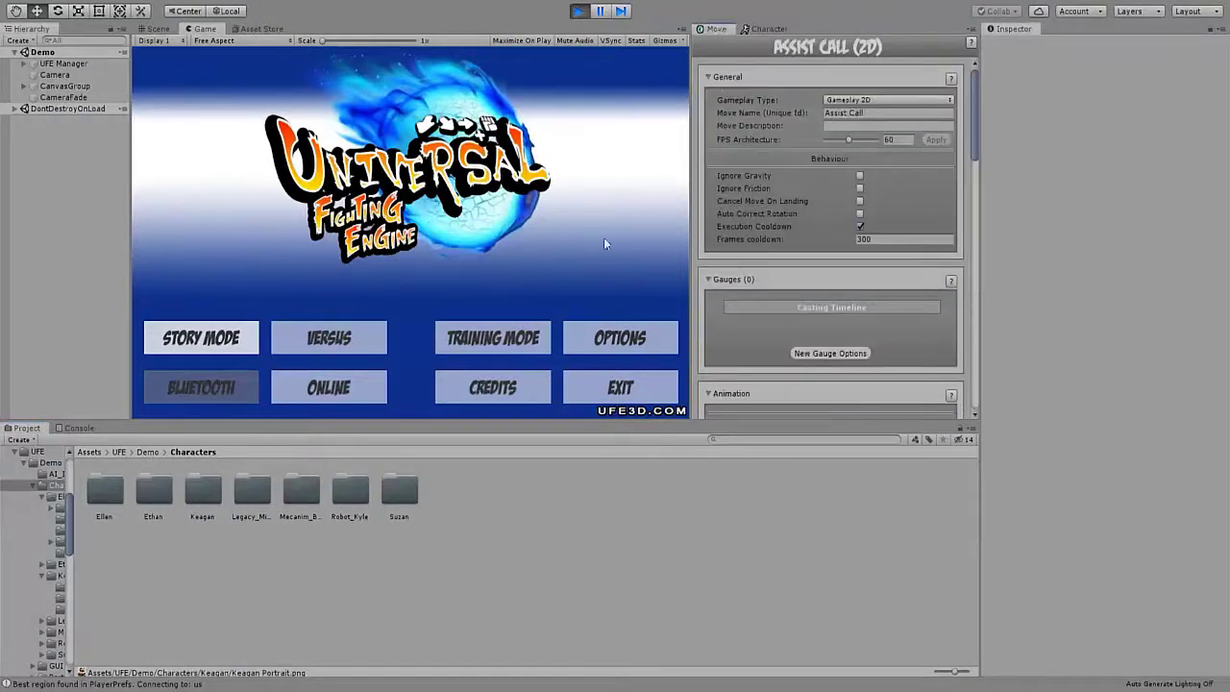
double_click(203, 488)
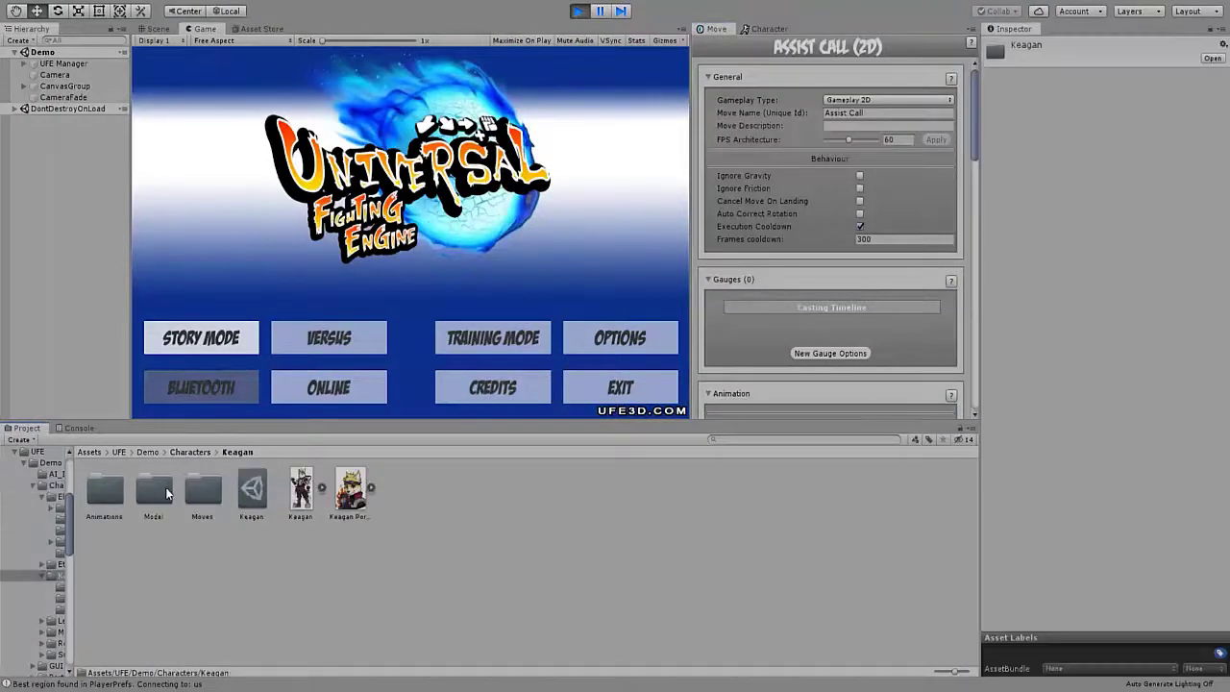
double_click(203, 488)
click(105, 488)
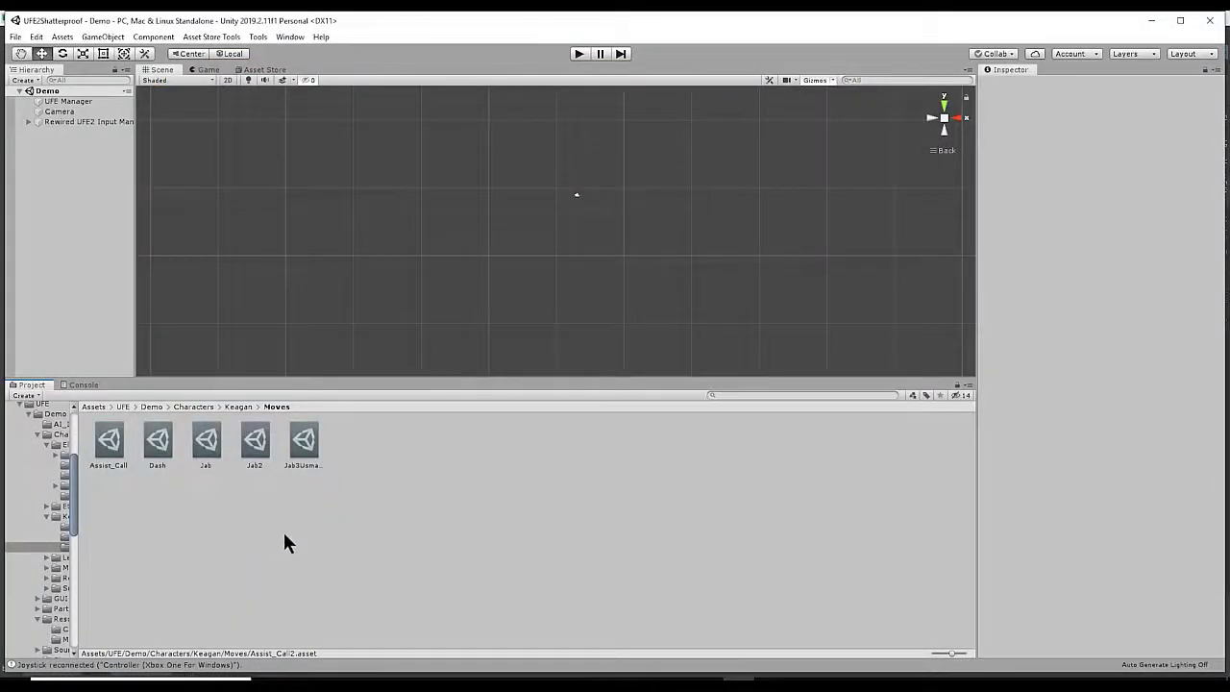
Create a U.F.E. move file in Keagan's Moves folder and dock its Move editor beside the Scene view with more height
right_click(346, 423)
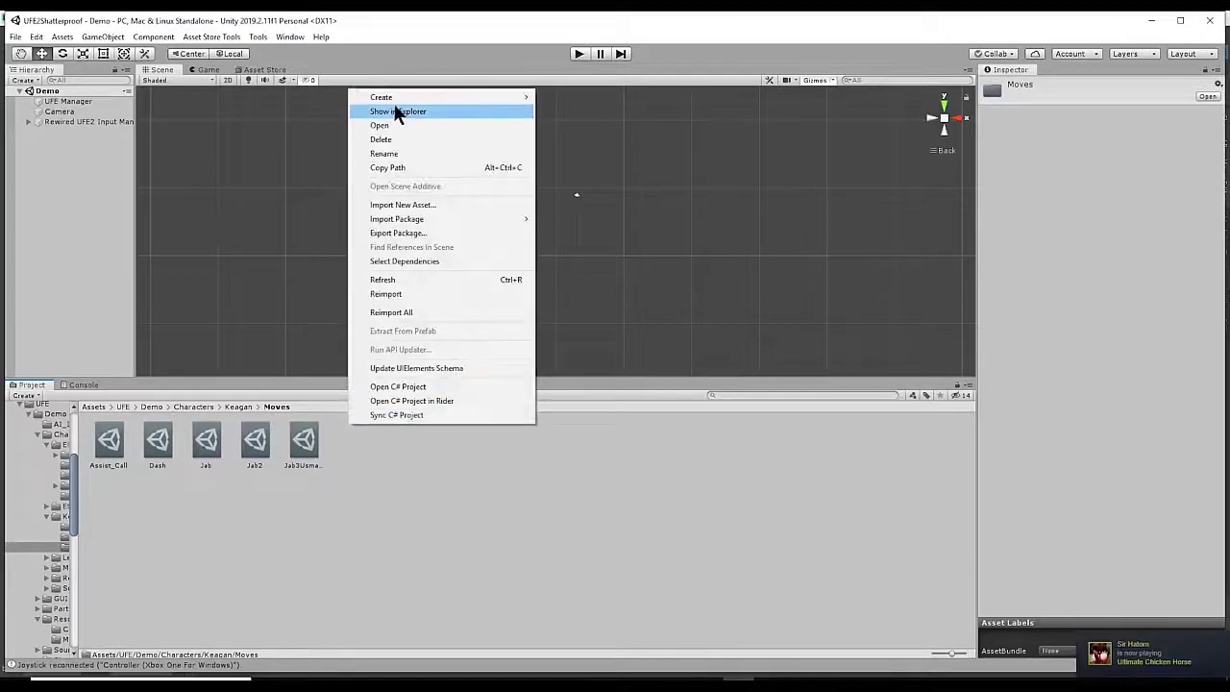
mouse_move(400, 98)
mouse_move(598, 569)
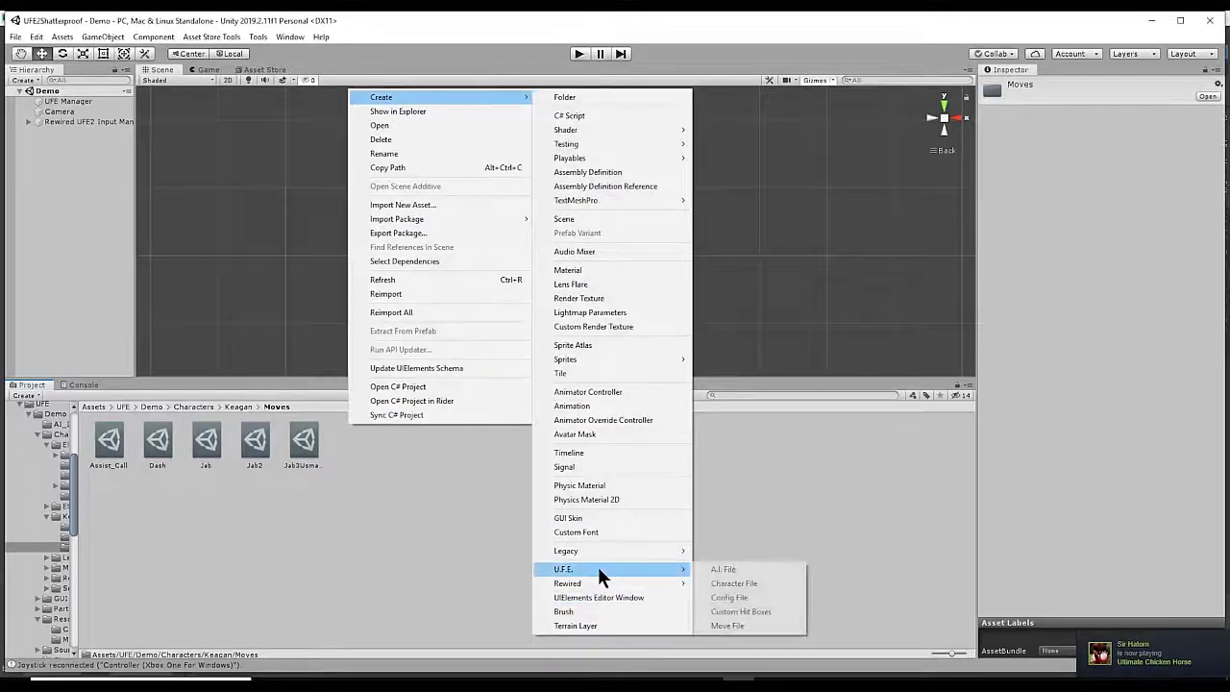
click(736, 626)
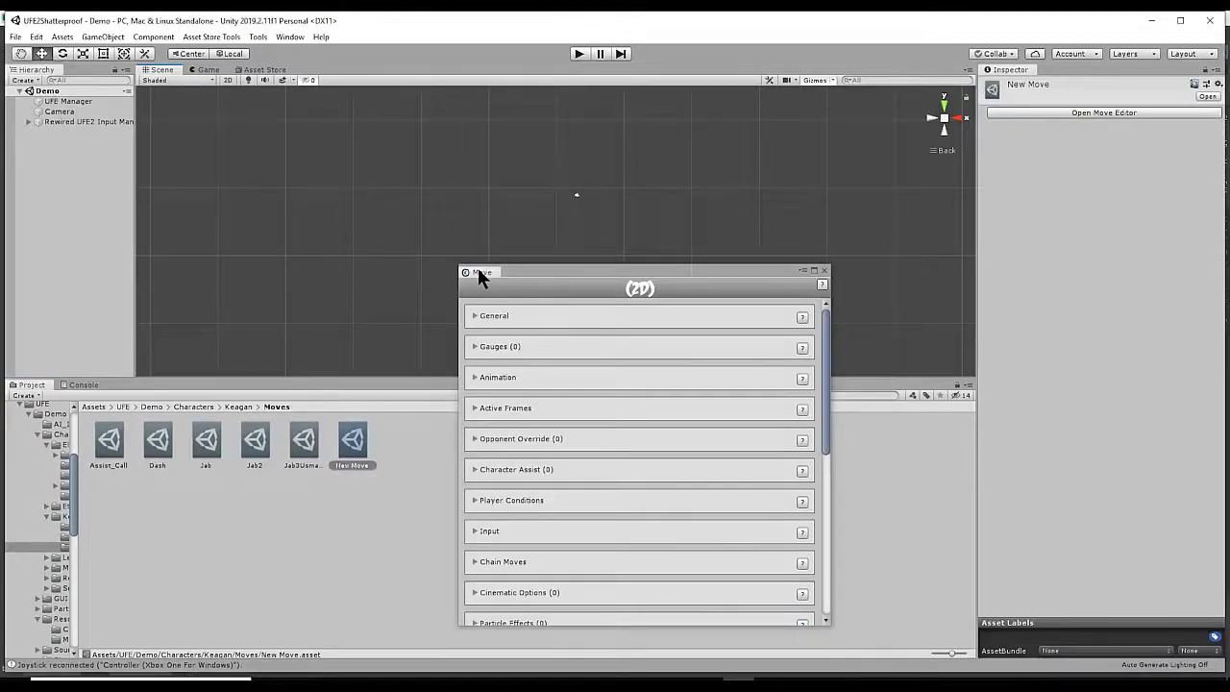
drag(477, 269, 946, 250)
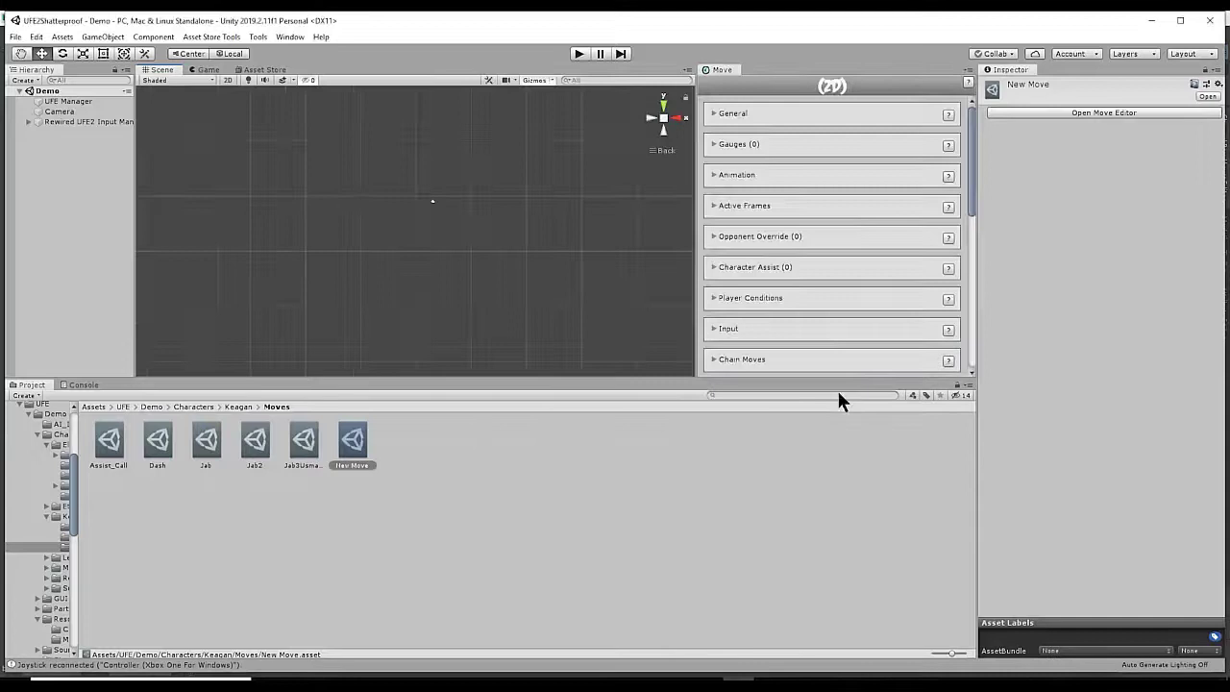
drag(754, 379, 754, 409)
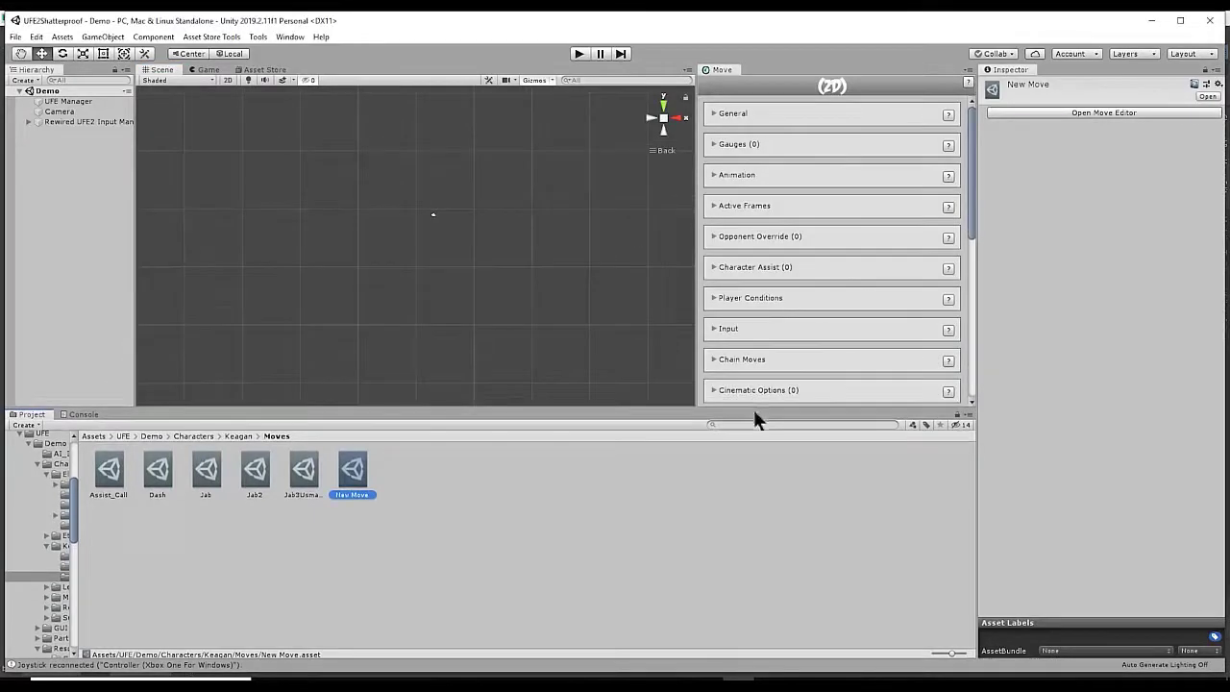
Rename the new move file as Assist_Call2
click(306, 481)
click(348, 485)
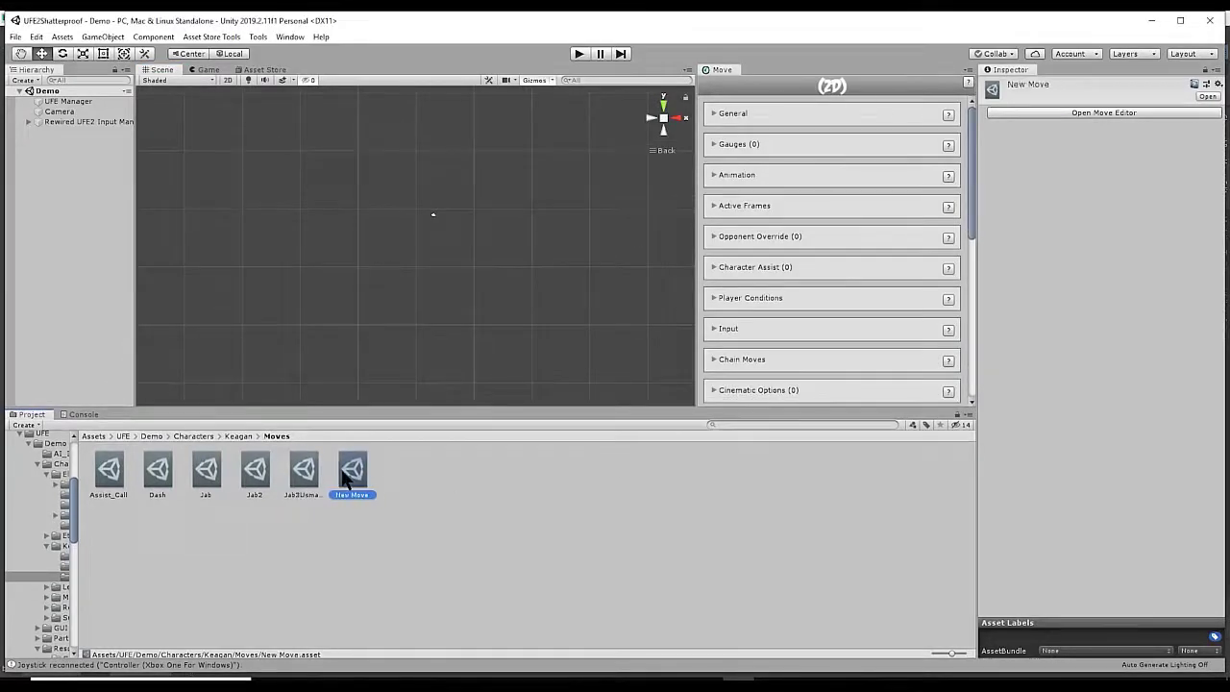
click(1079, 111)
text(Assist_call2)
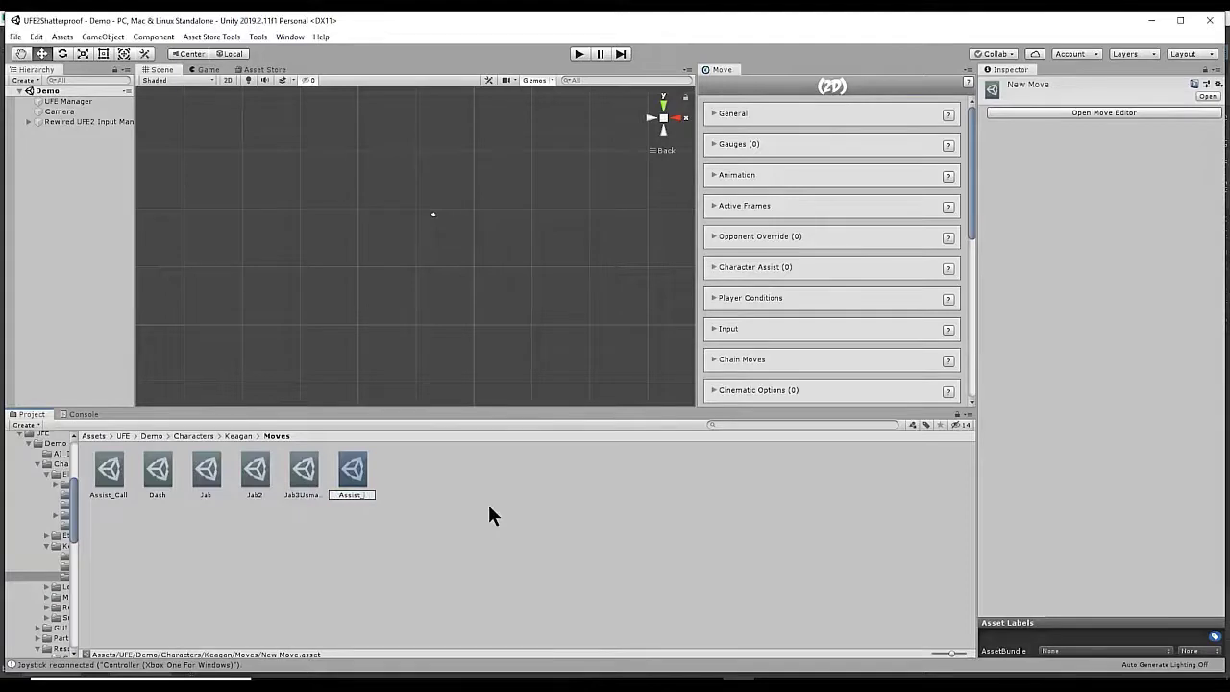
key(Return)
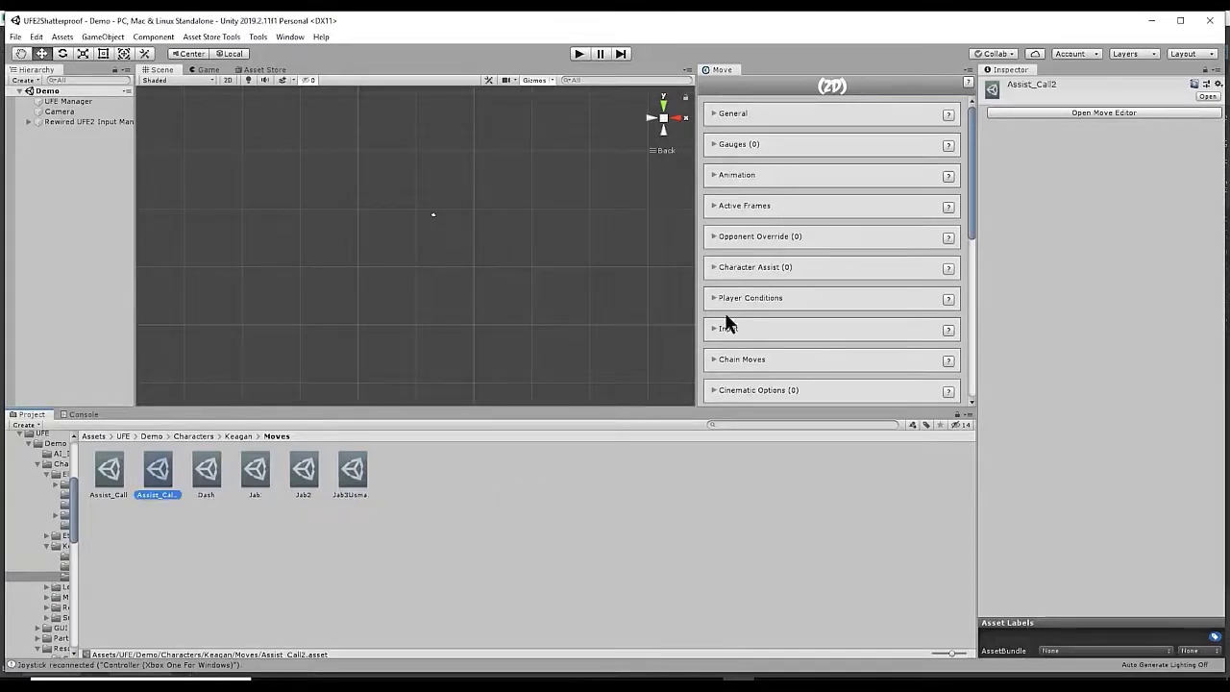
Enter "Assist Call 2" as the unique move name in the move's general settings
click(714, 113)
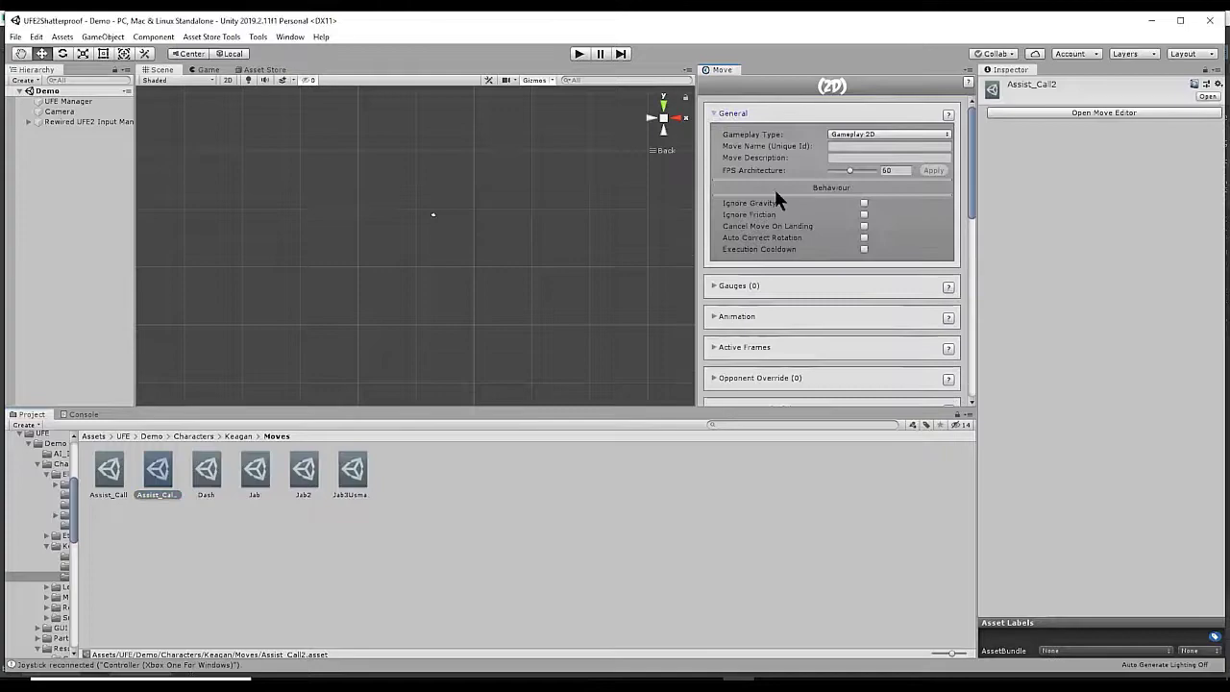
click(853, 147)
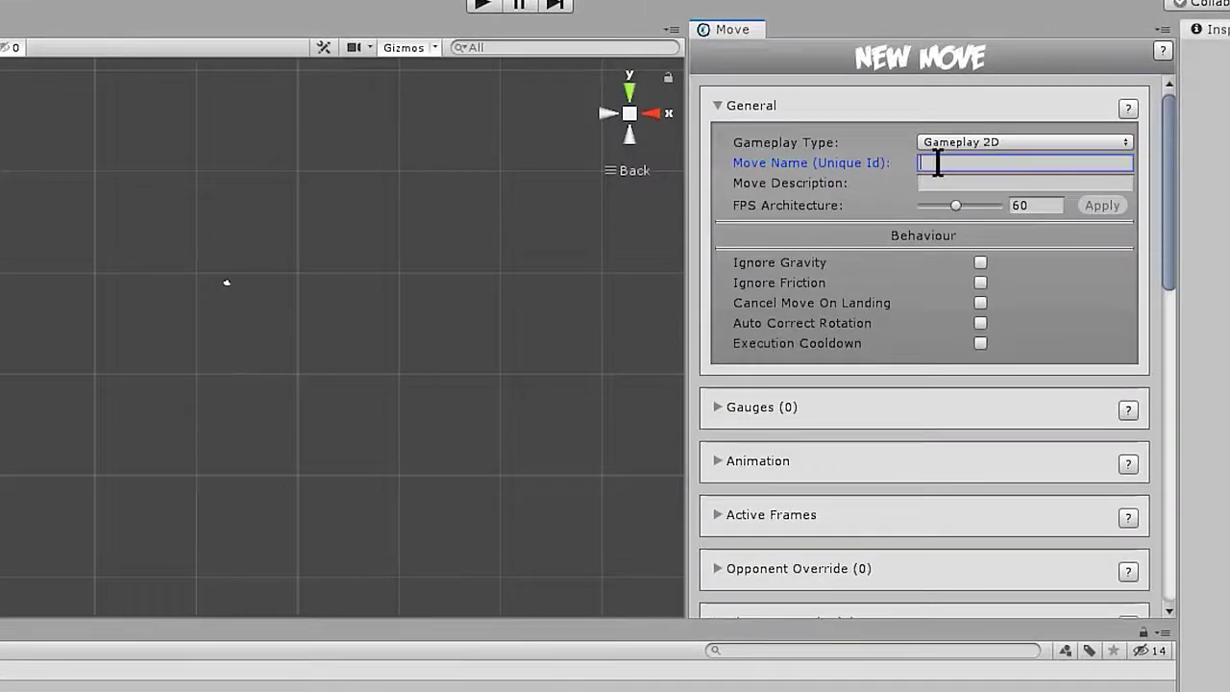
text(Assist Call 2)
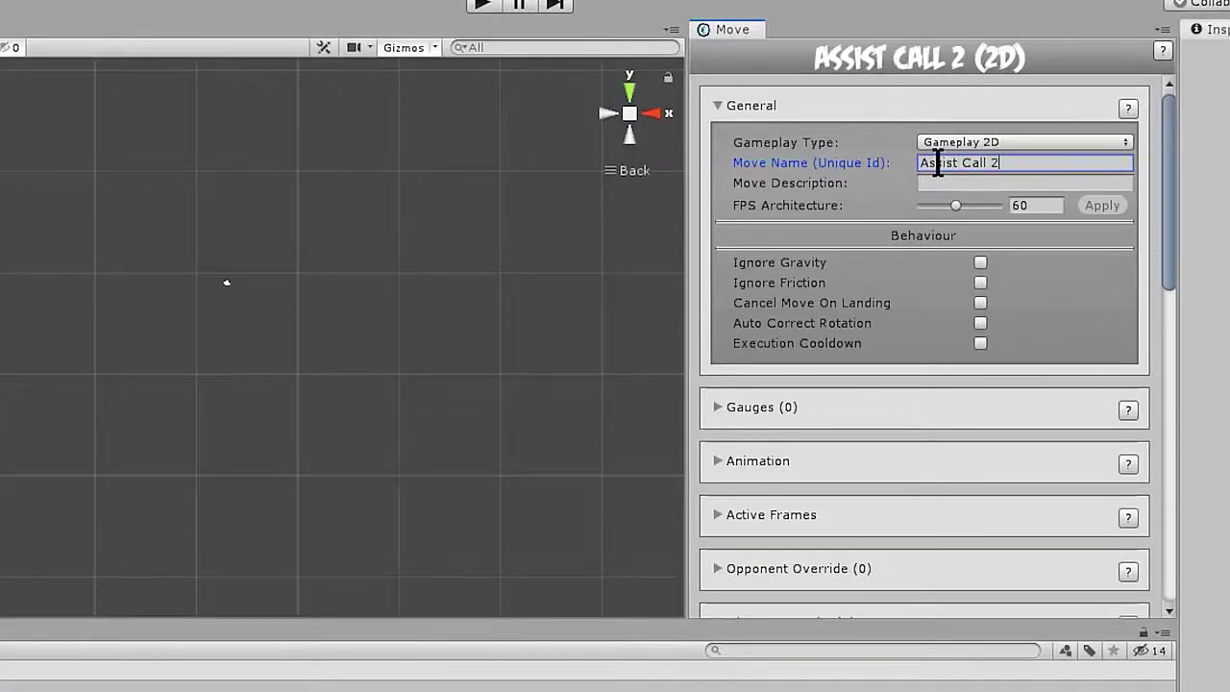
Enable Execution Cooldown for the move and set its frames cooldown to 240
click(980, 344)
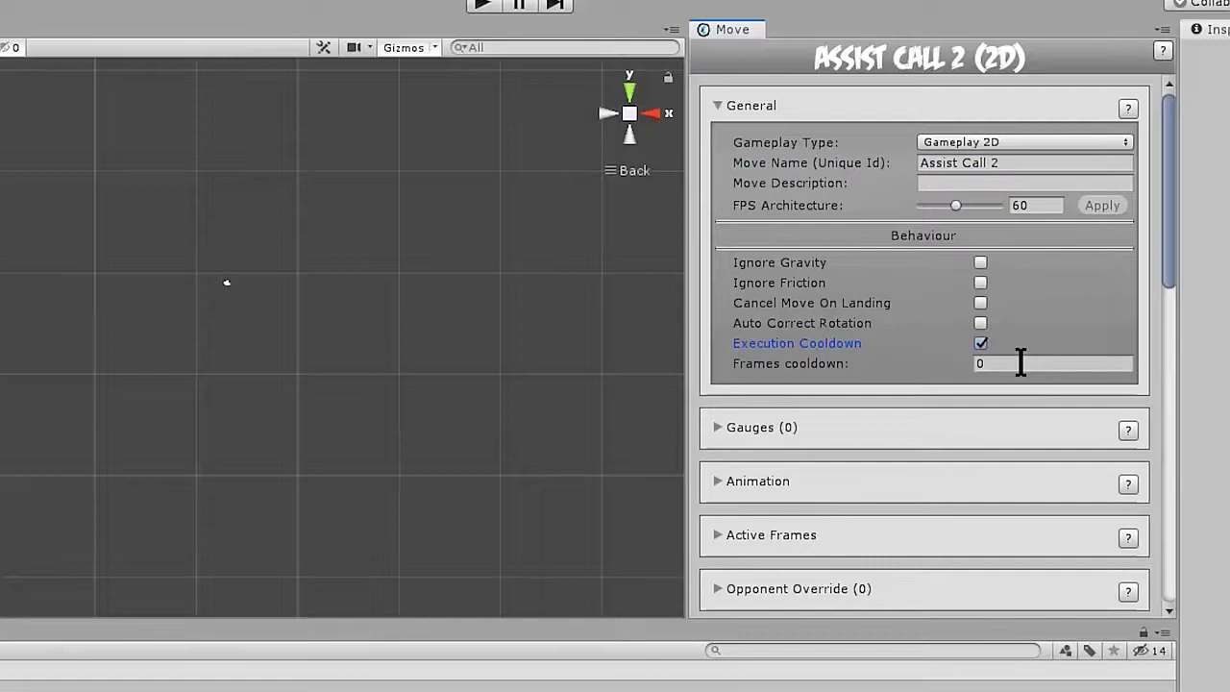
click(1020, 362)
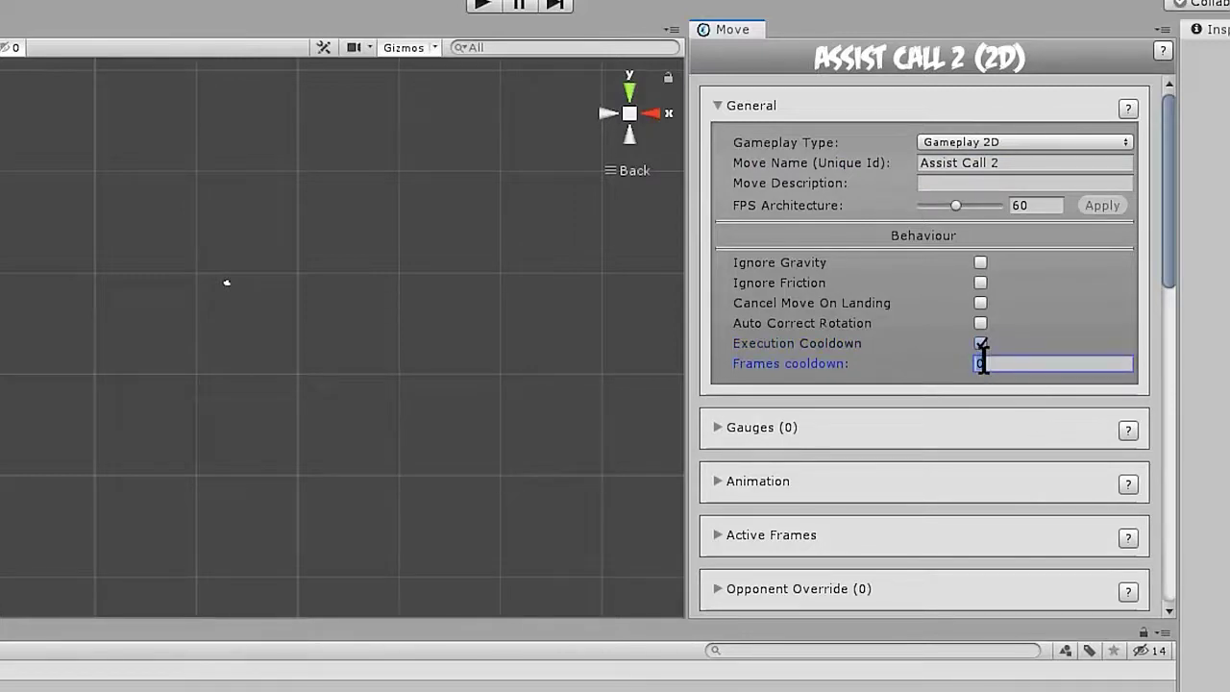
click(1002, 361)
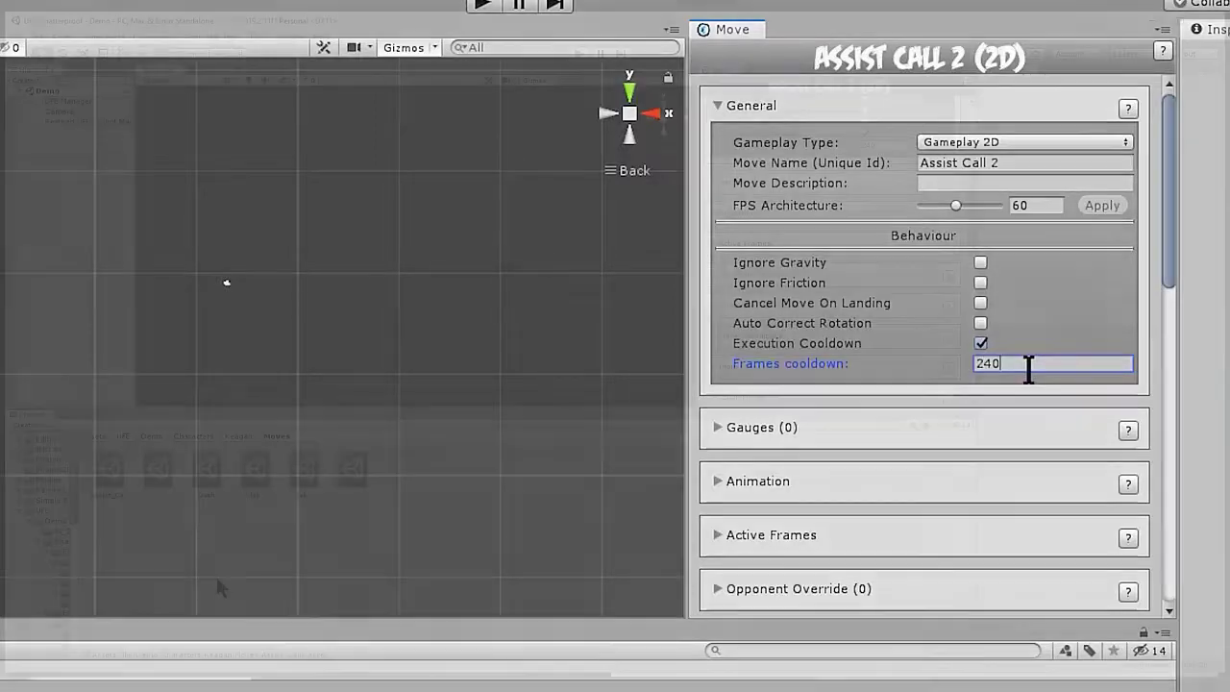
Assign the Assist_Call animation clip to the move's animation settings
scroll(1029, 368, down, 3)
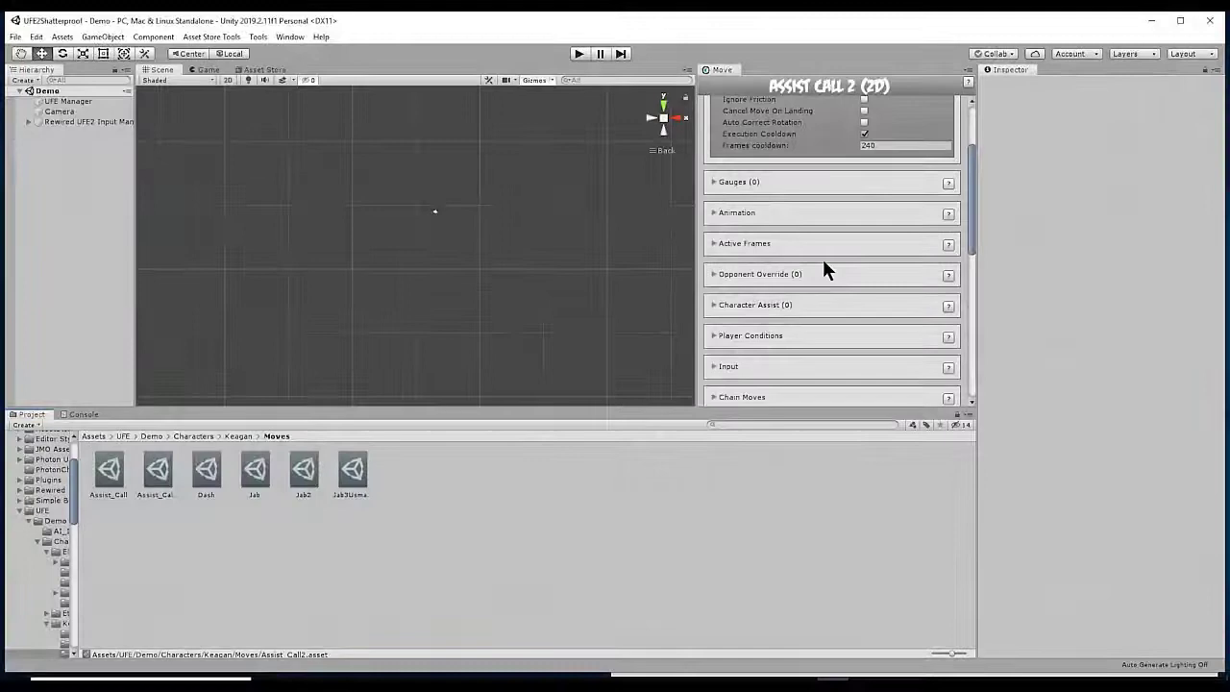
click(713, 212)
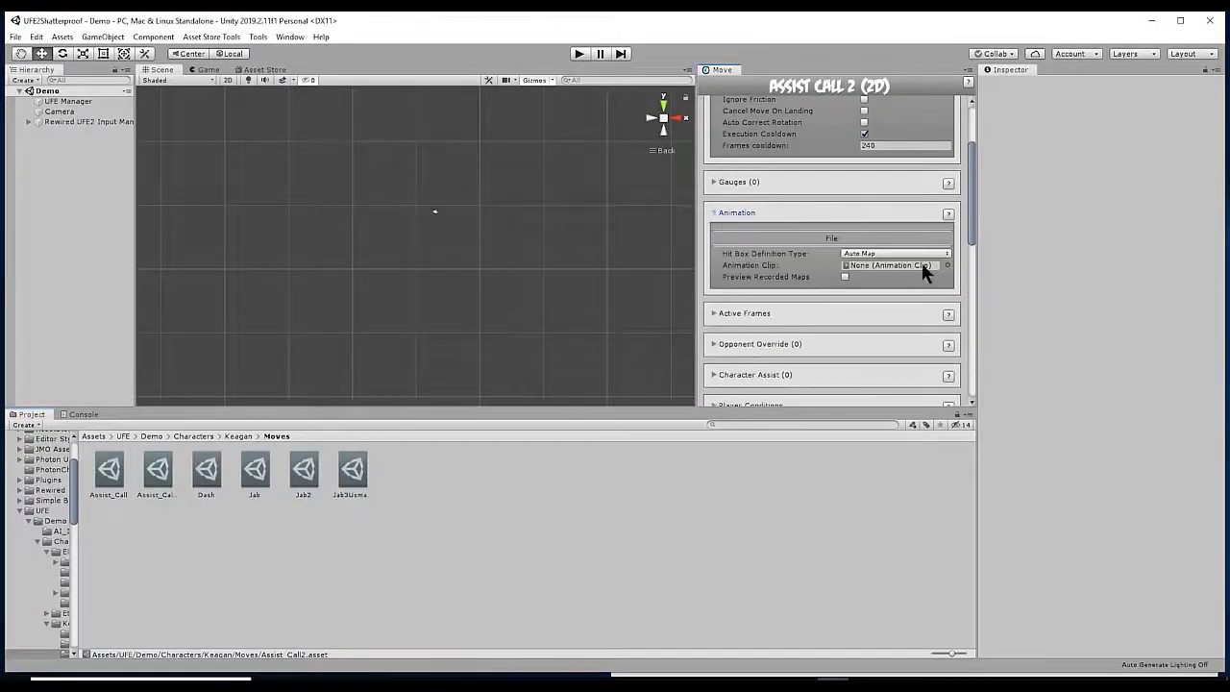
click(948, 266)
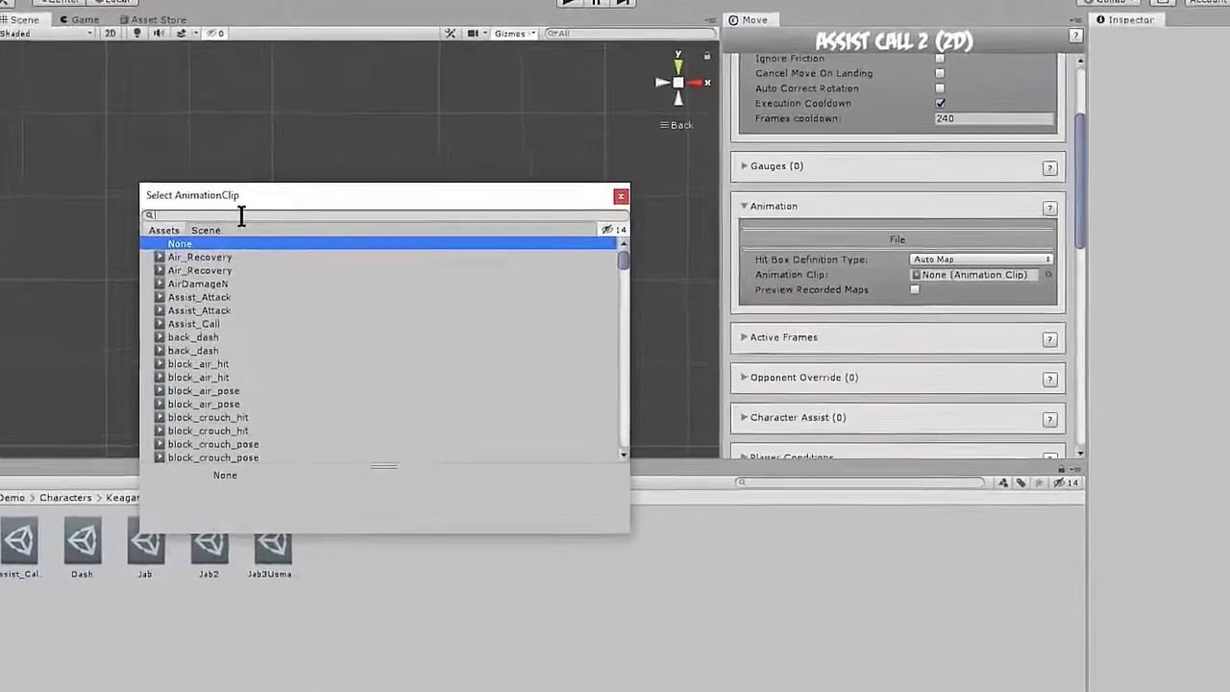
click(202, 327)
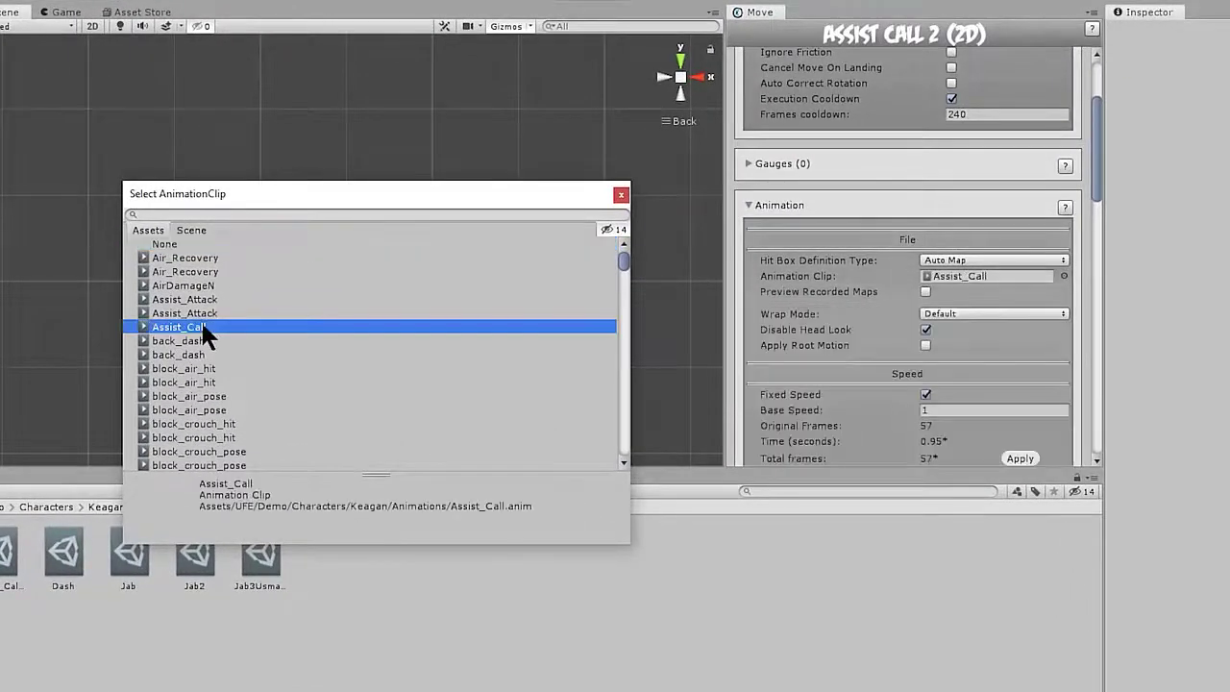
double_click(204, 328)
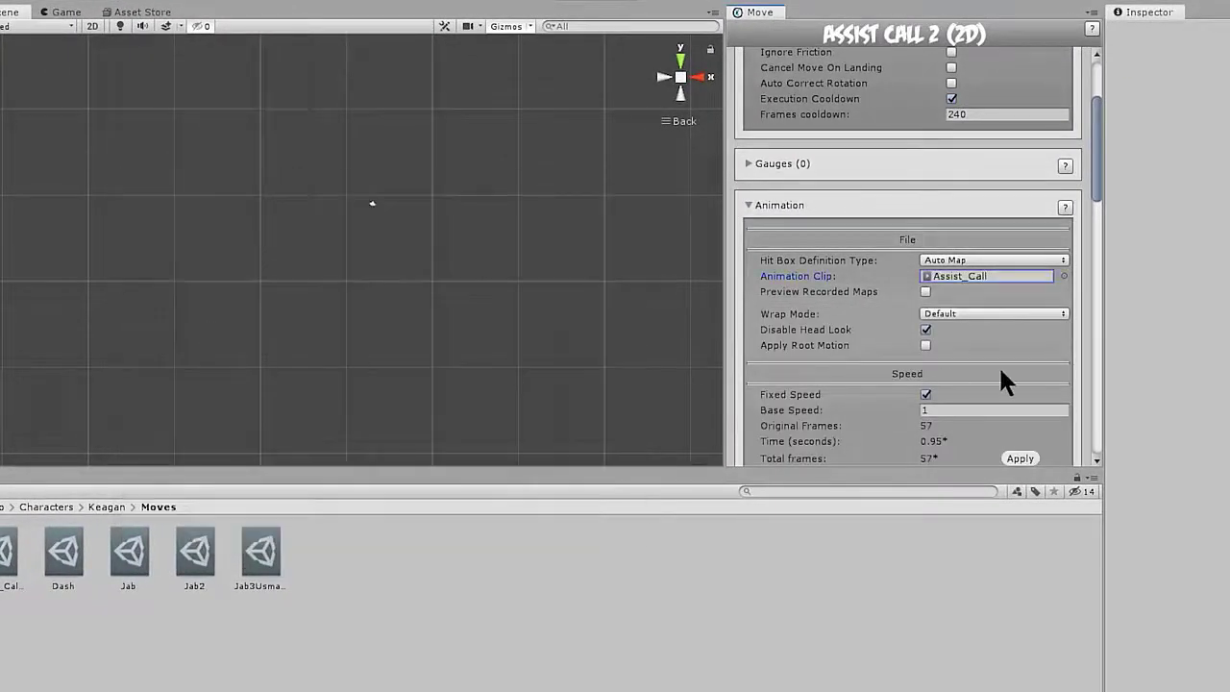
Choose KeaganR_Idle as the character prefab for the move's animation preview
scroll(900, 361, down, 10)
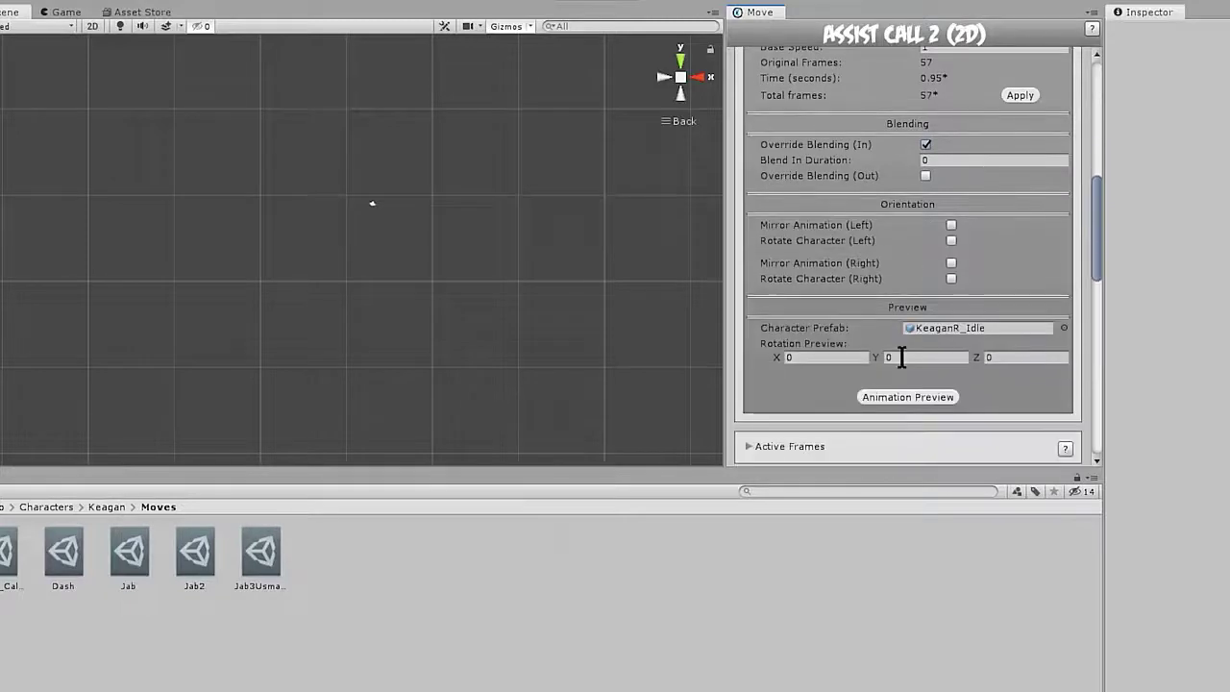
scroll(900, 358, up, 3)
scroll(900, 352, down, 3)
click(1064, 328)
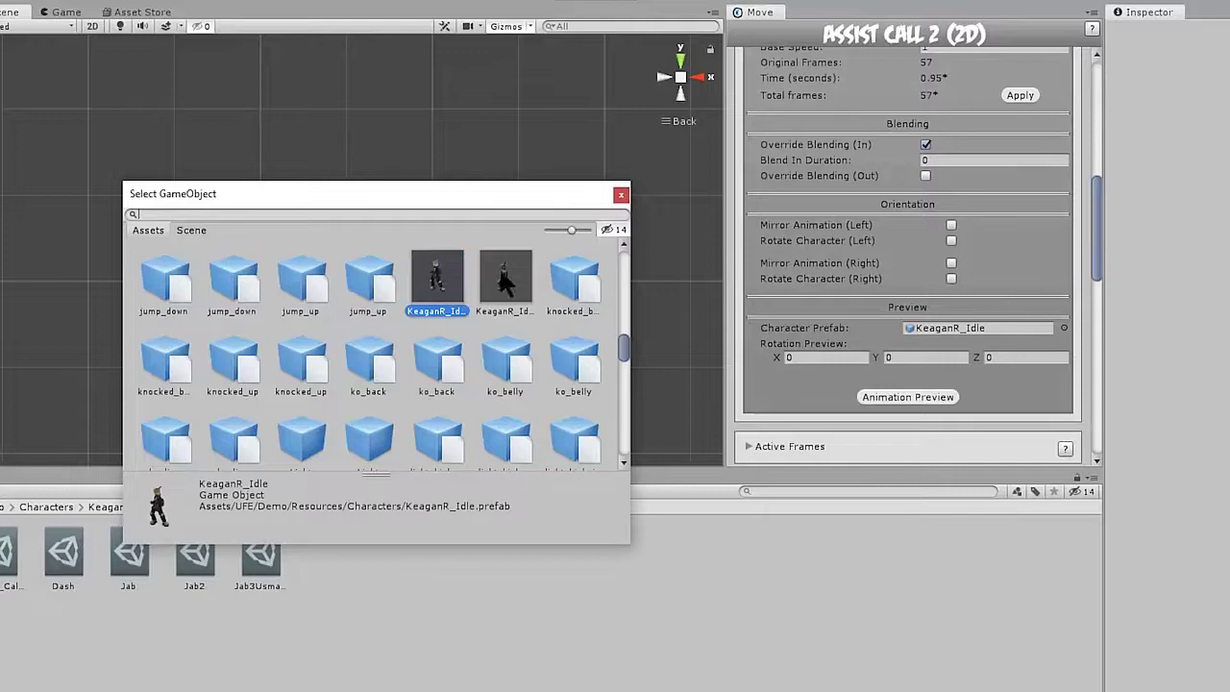
double_click(450, 281)
Start the animation preview and set its Y rotation to 90
scroll(947, 361, up, 5)
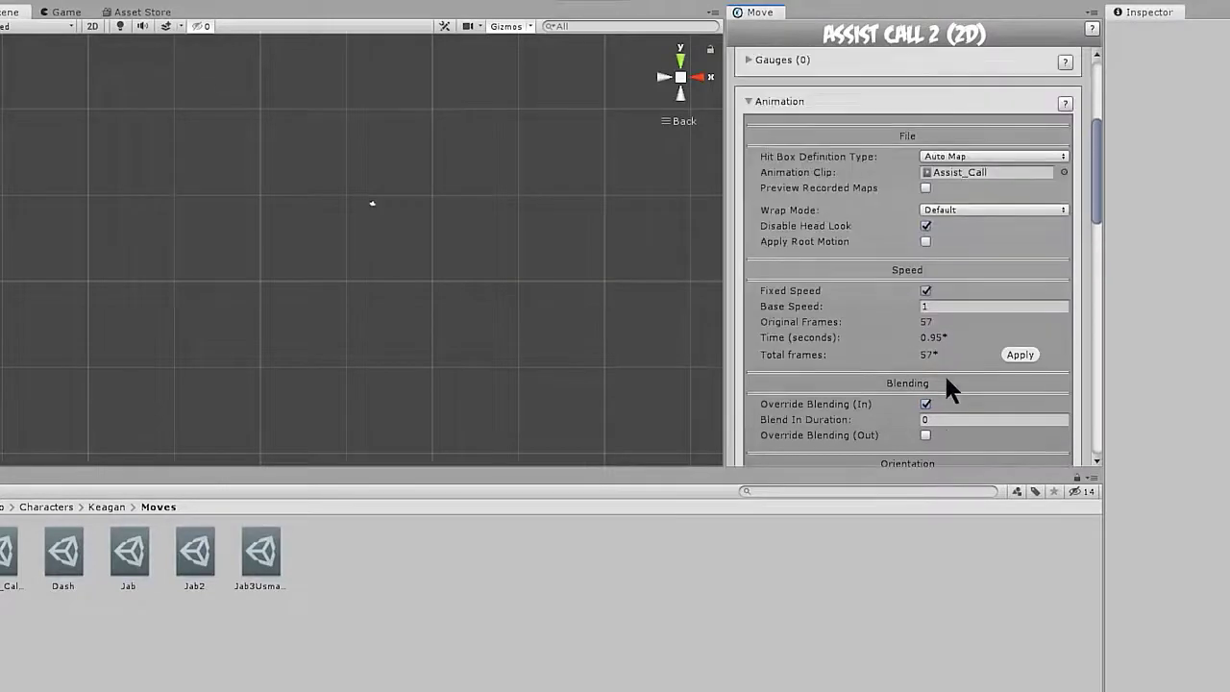
scroll(946, 384, up, 1)
scroll(946, 384, down, 5)
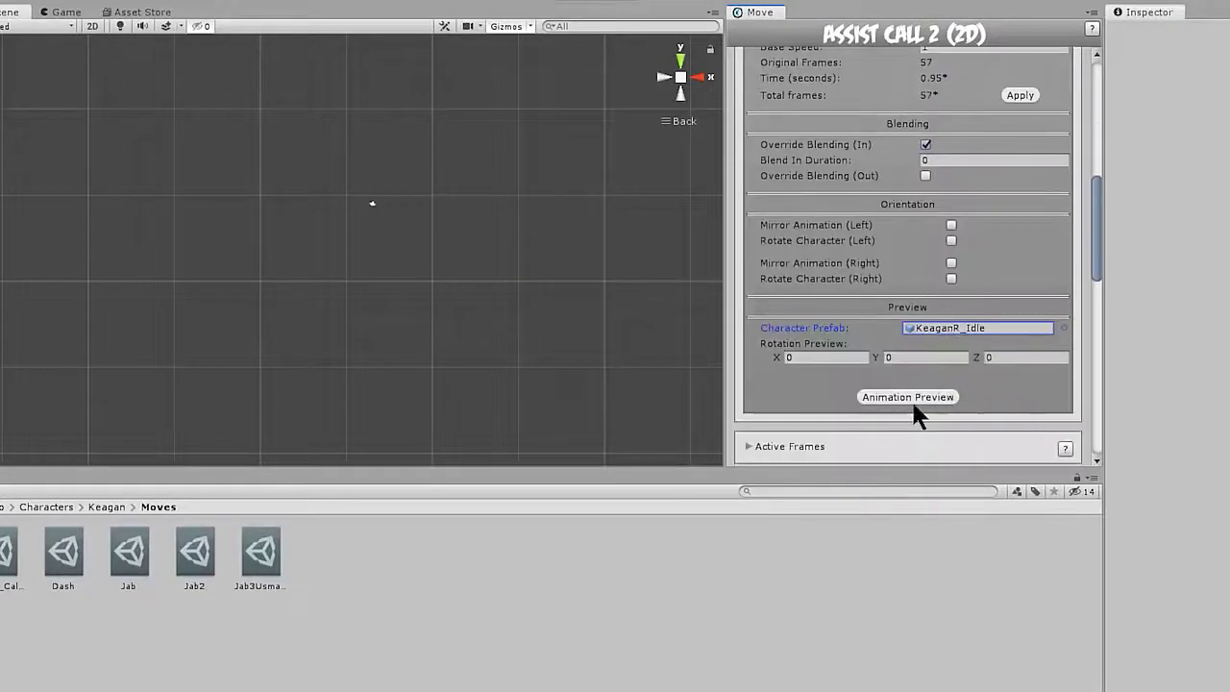
click(928, 399)
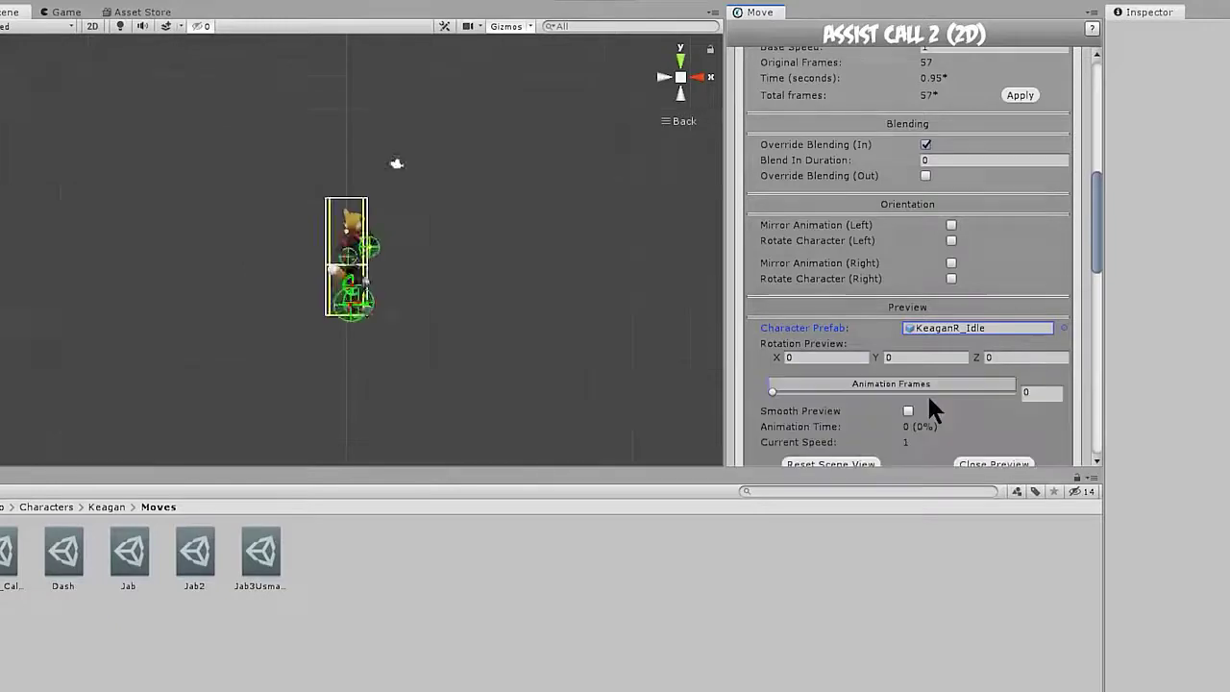
click(935, 356)
text(90)
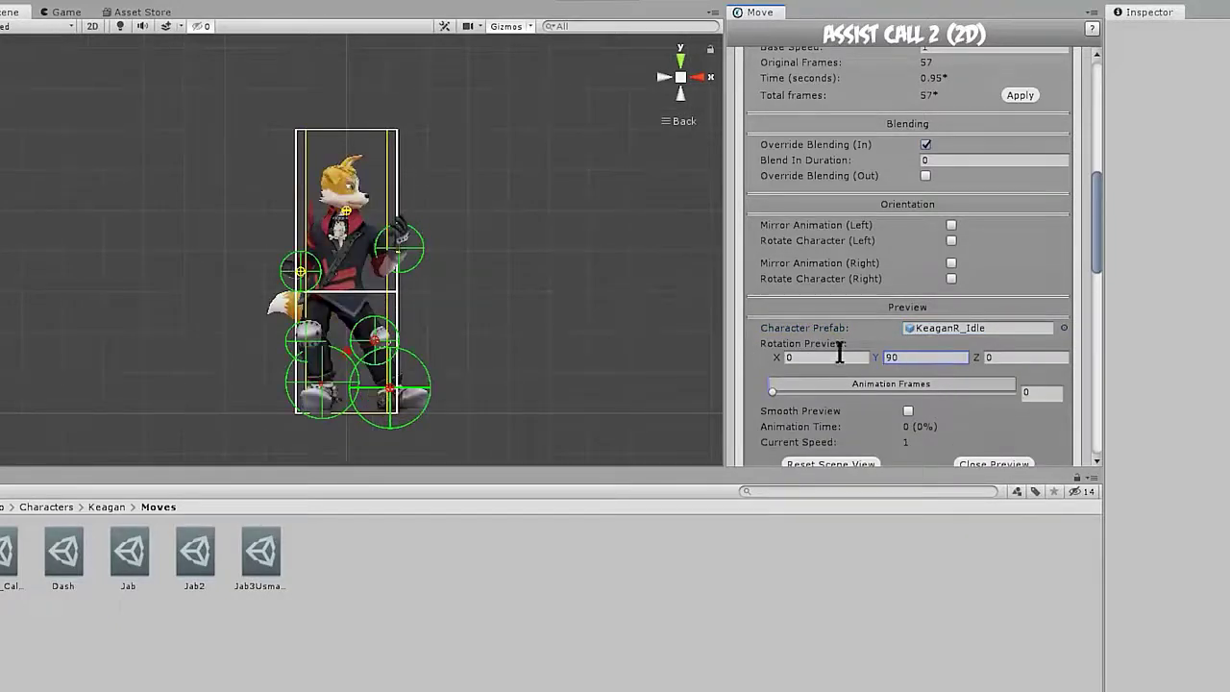
Scrub the animation preview of the character forward to frame 15
scroll(605, 376, down, 2)
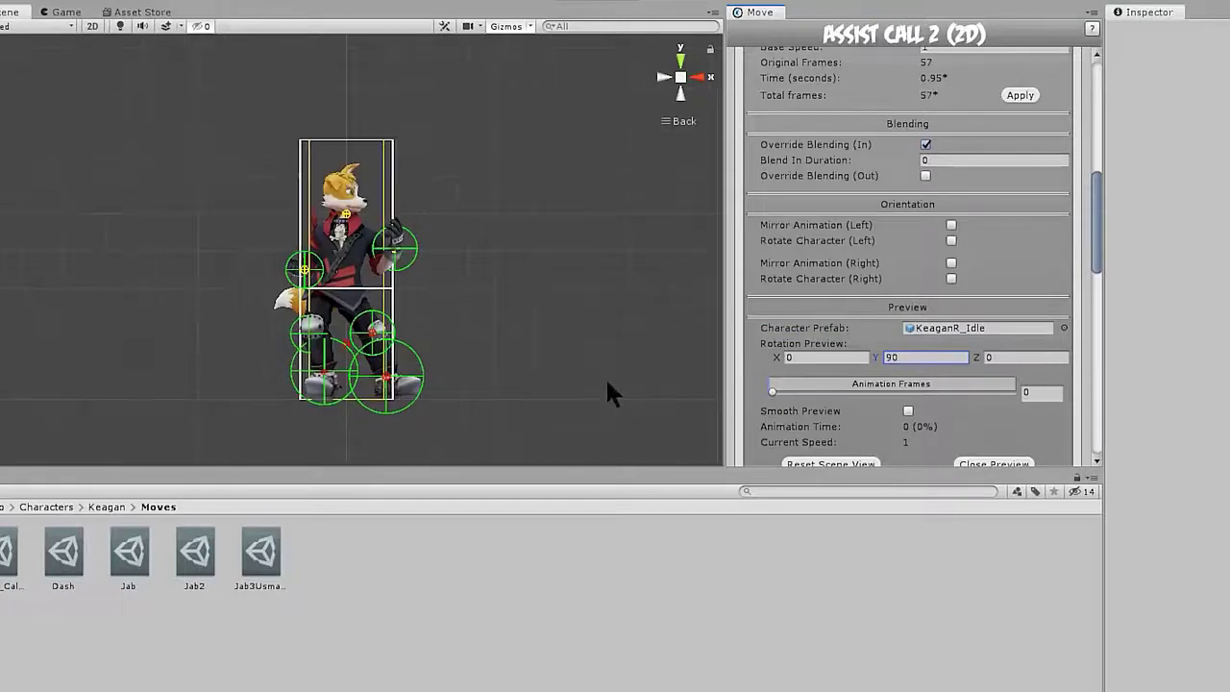
drag(775, 392, 1064, 414)
scroll(982, 397, down, 3)
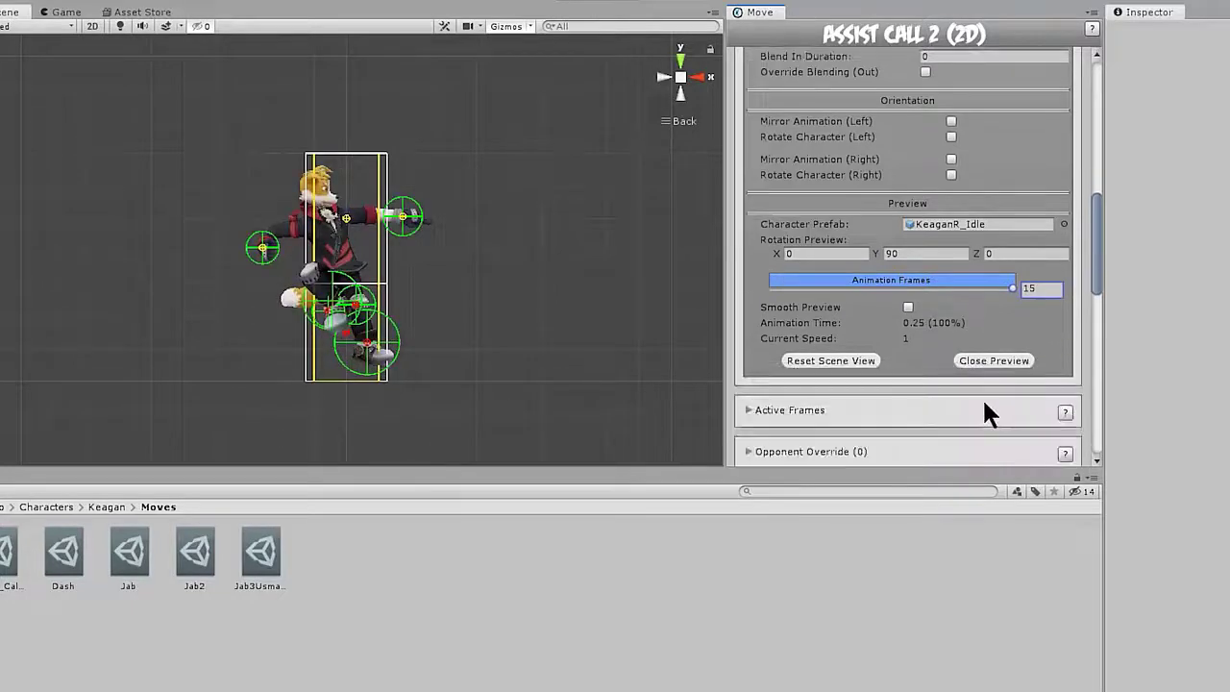
Apply the animation clip's total frame count to the move, then return to the preview settings
scroll(982, 397, up, 6)
scroll(988, 412, up, 1)
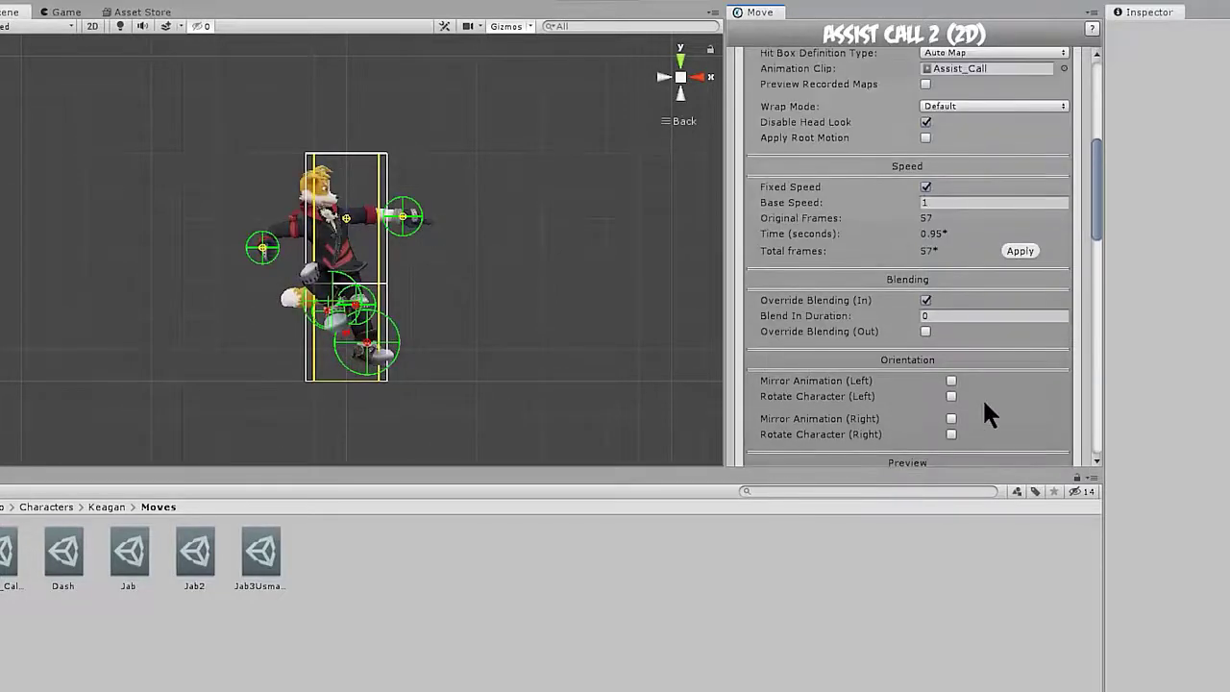
scroll(988, 411, up, 1)
scroll(984, 402, down, 4)
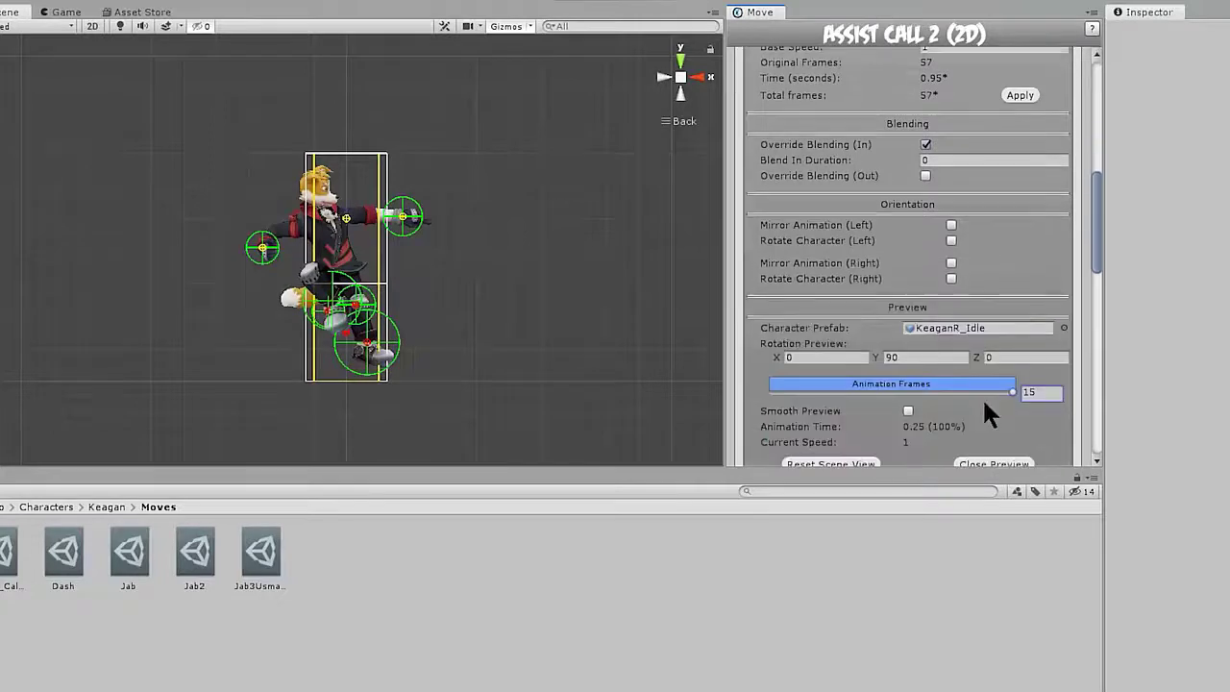
scroll(984, 402, up, 3)
scroll(982, 397, up, 2)
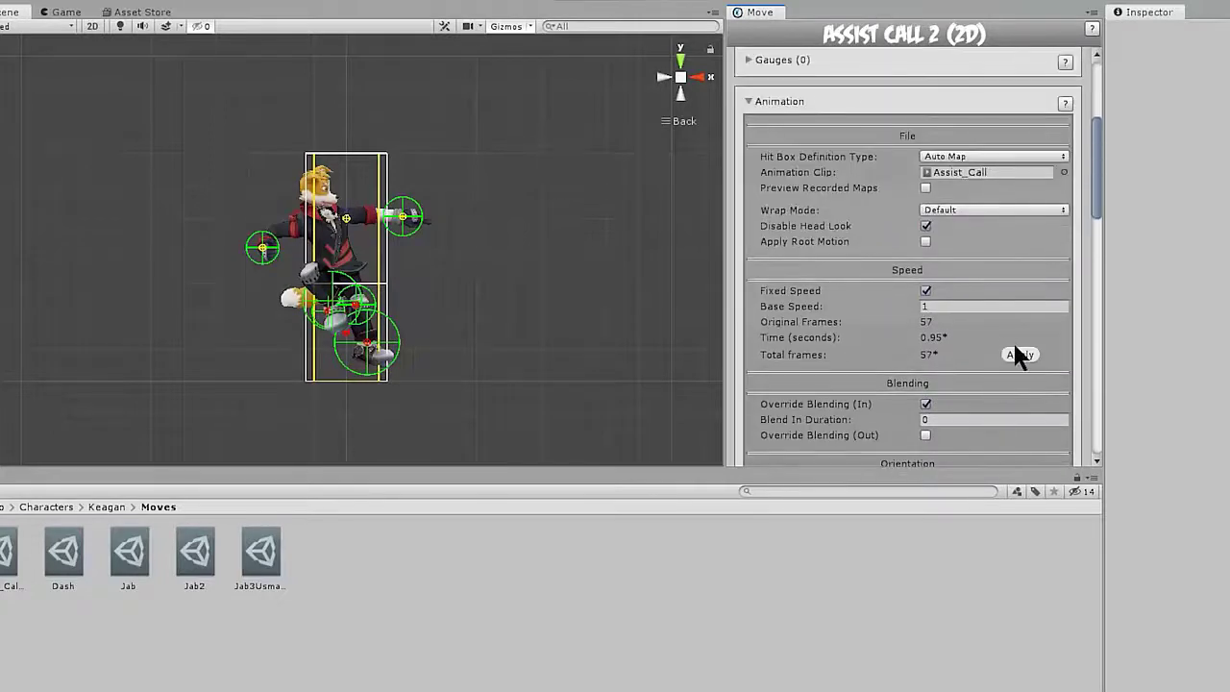
scroll(1004, 377, down, 6)
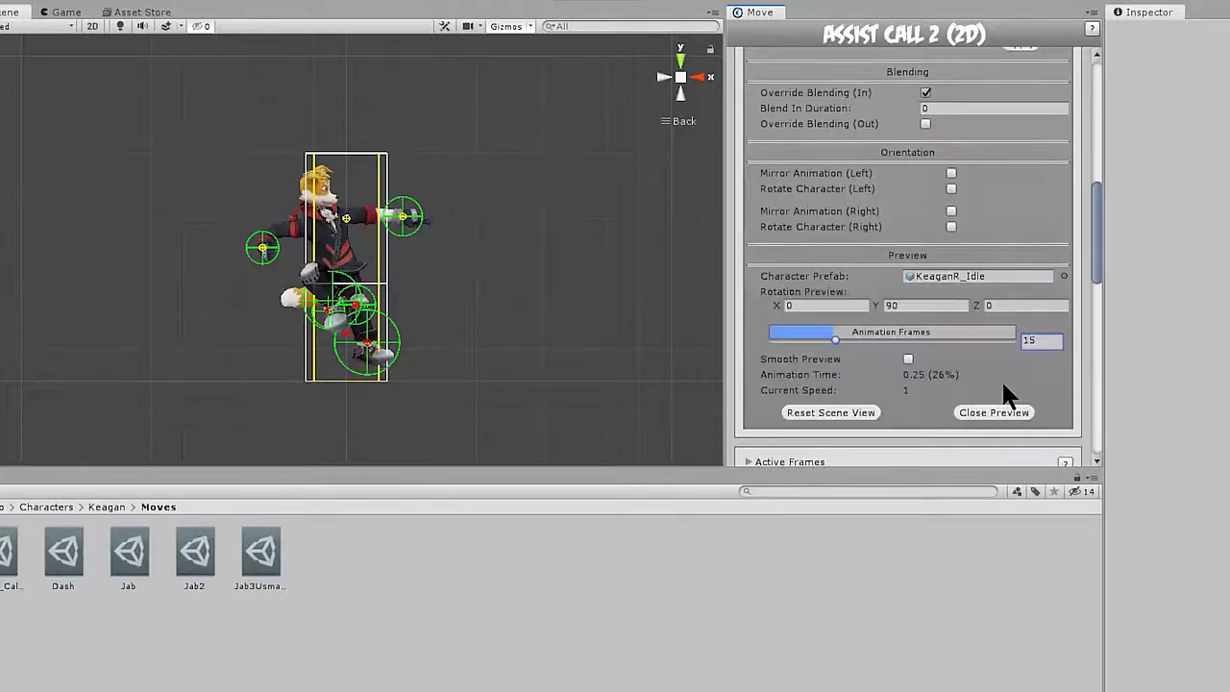
Scrub the animation preview to frame 57 and review the move's speed, blending and orientation settings
drag(850, 337, 1051, 354)
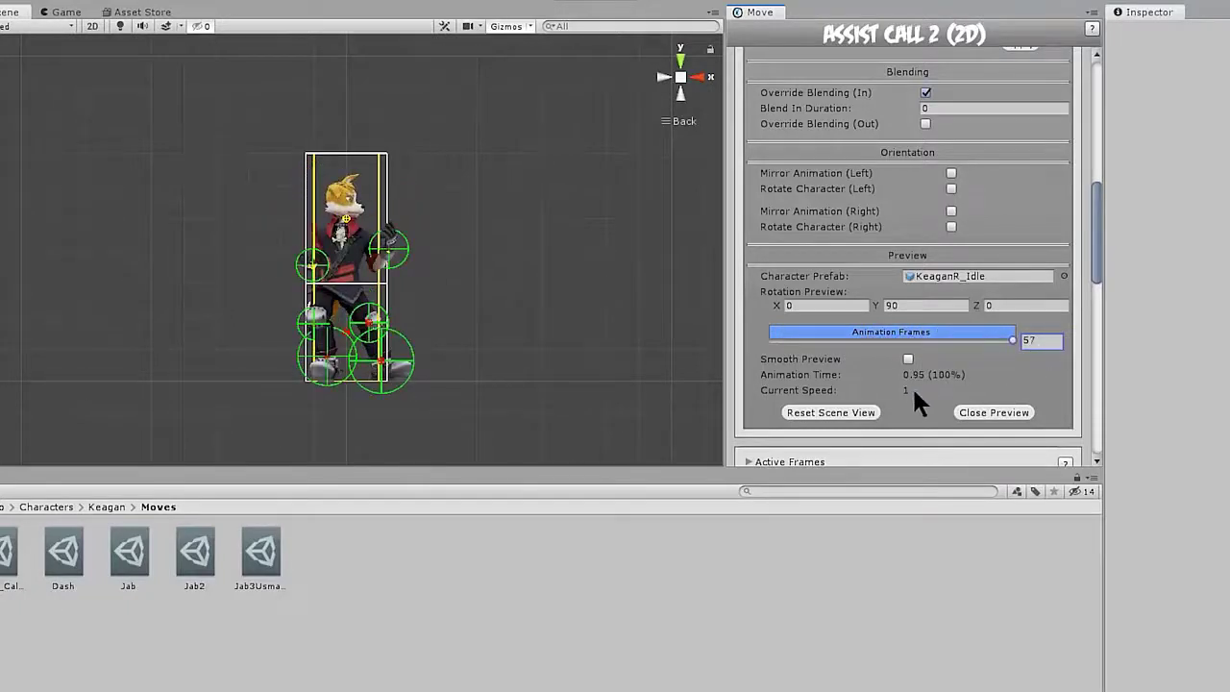
scroll(912, 386, up, 6)
scroll(852, 368, down, 9)
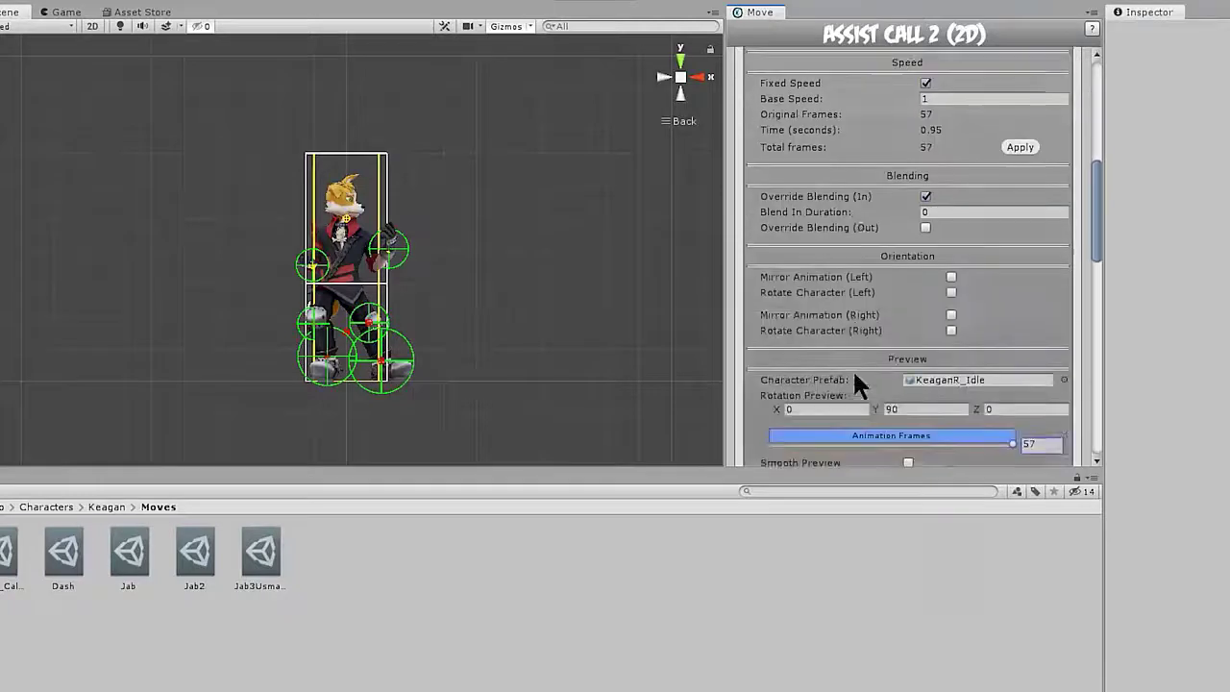
scroll(759, 322, up, 4)
scroll(750, 312, up, 3)
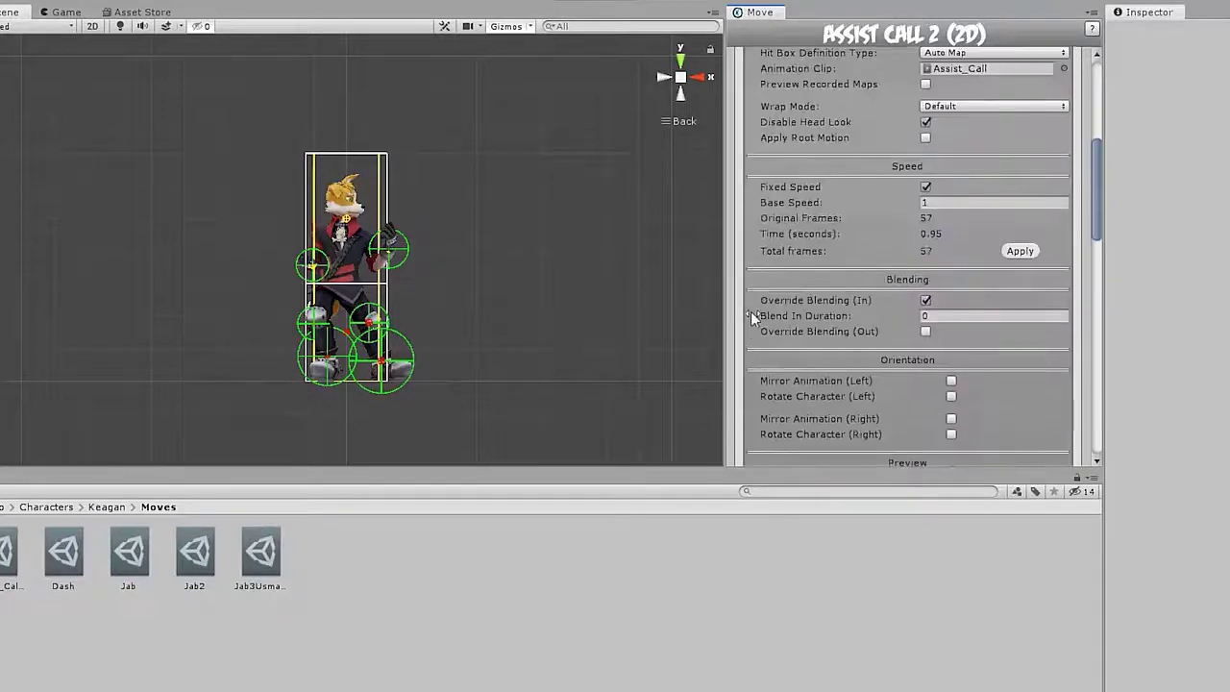
scroll(756, 305, down, 8)
Add a new character assist entry to the Assist Call 2 move
click(747, 255)
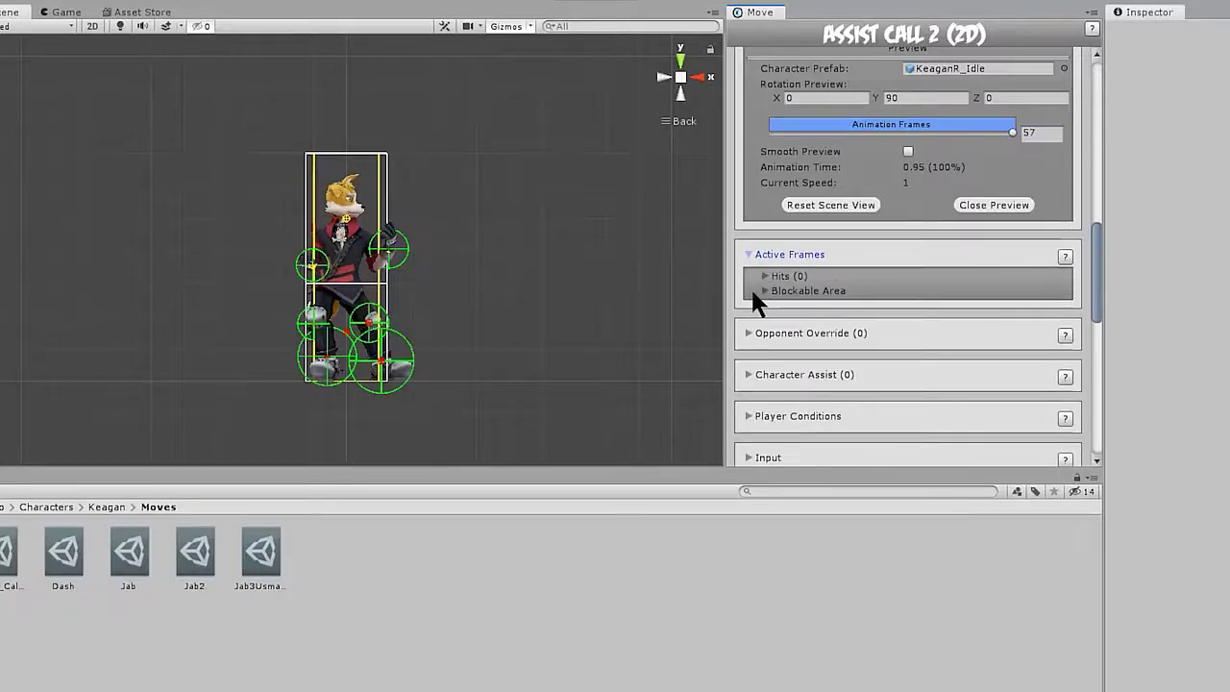
click(750, 254)
scroll(763, 306, down, 3)
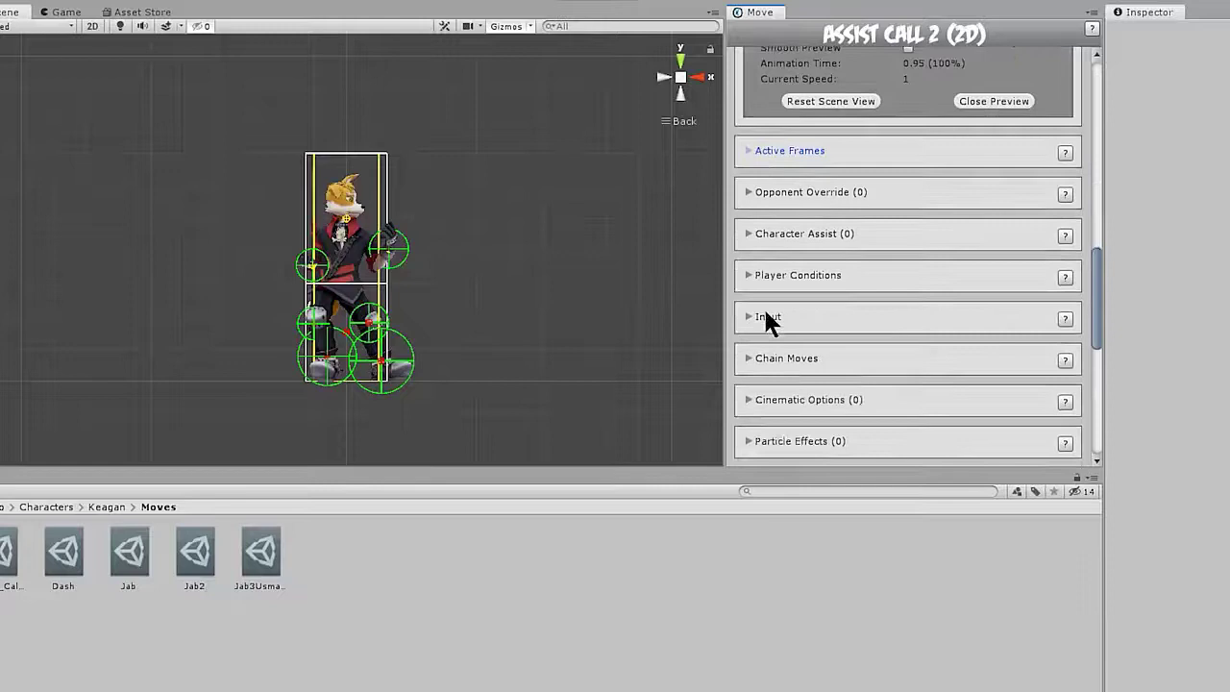
click(747, 235)
scroll(774, 258, down, 2)
scroll(782, 268, up, 1)
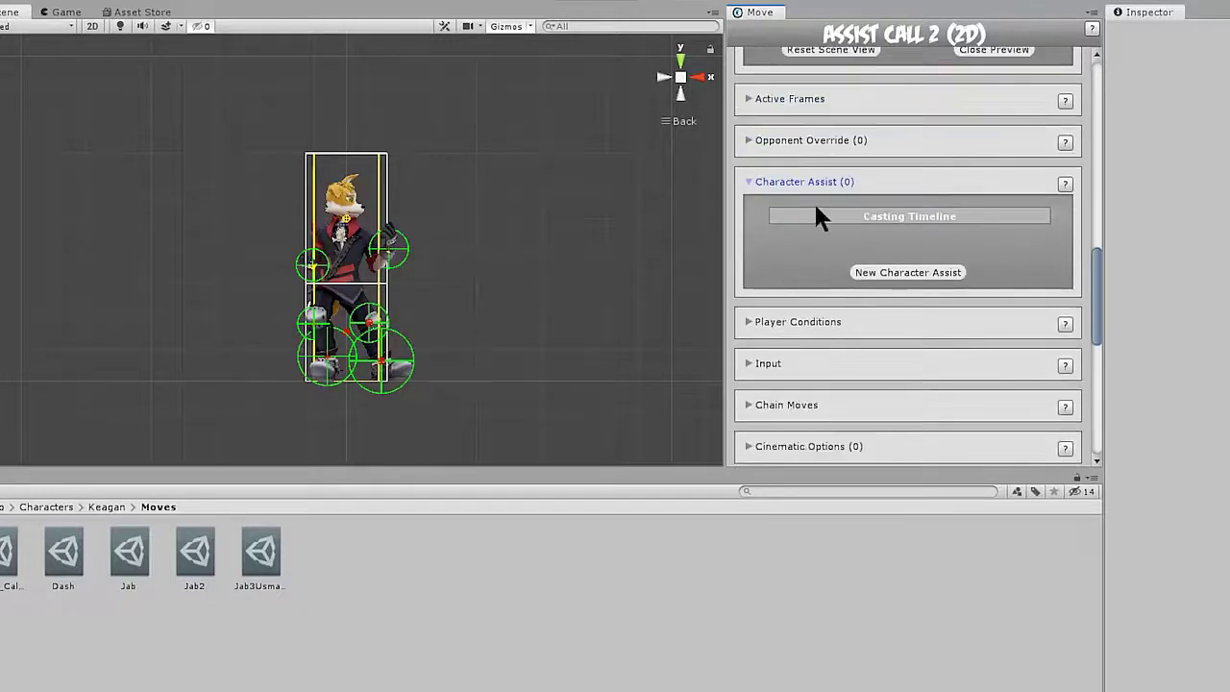
scroll(807, 288, up, 3)
scroll(788, 401, down, 3)
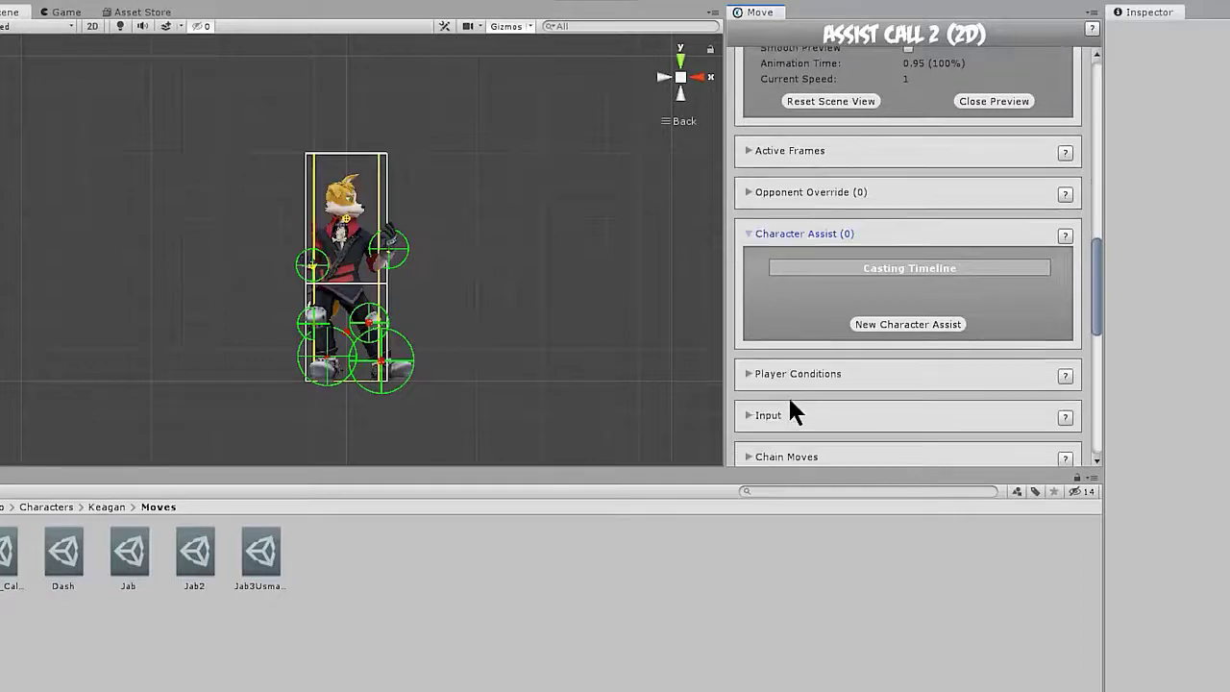
click(908, 272)
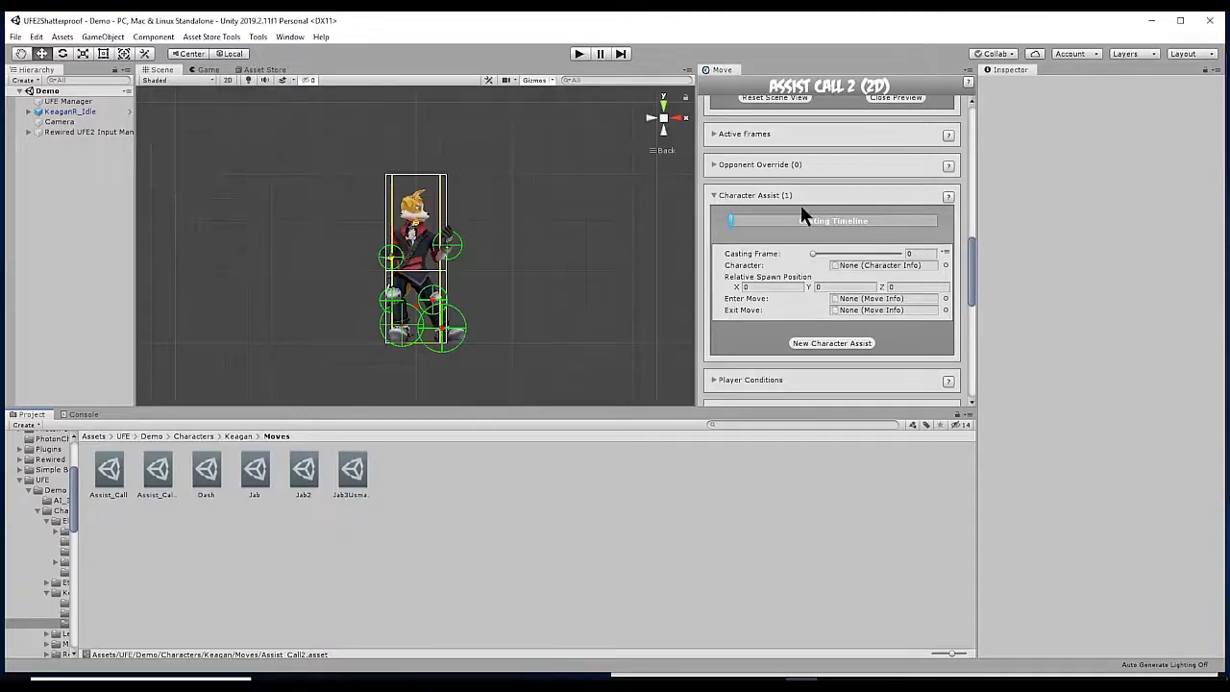
Assign the Robot_Kyle character asset from its character folder as the assist's character
click(207, 437)
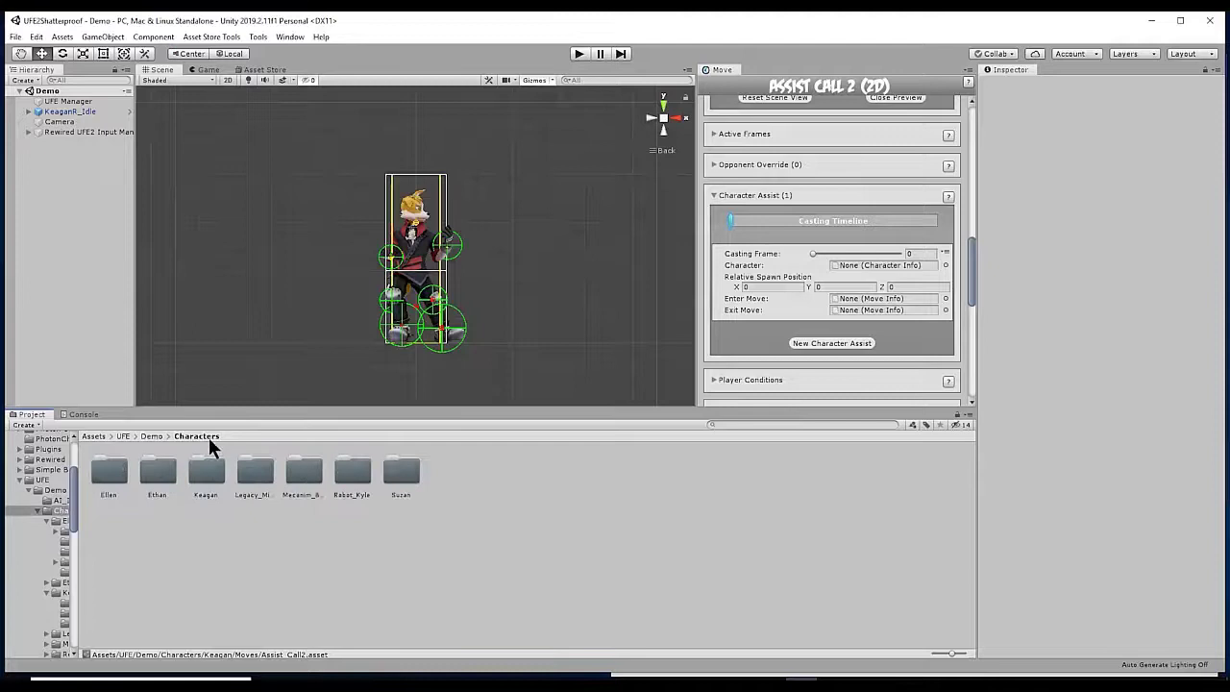
click(355, 474)
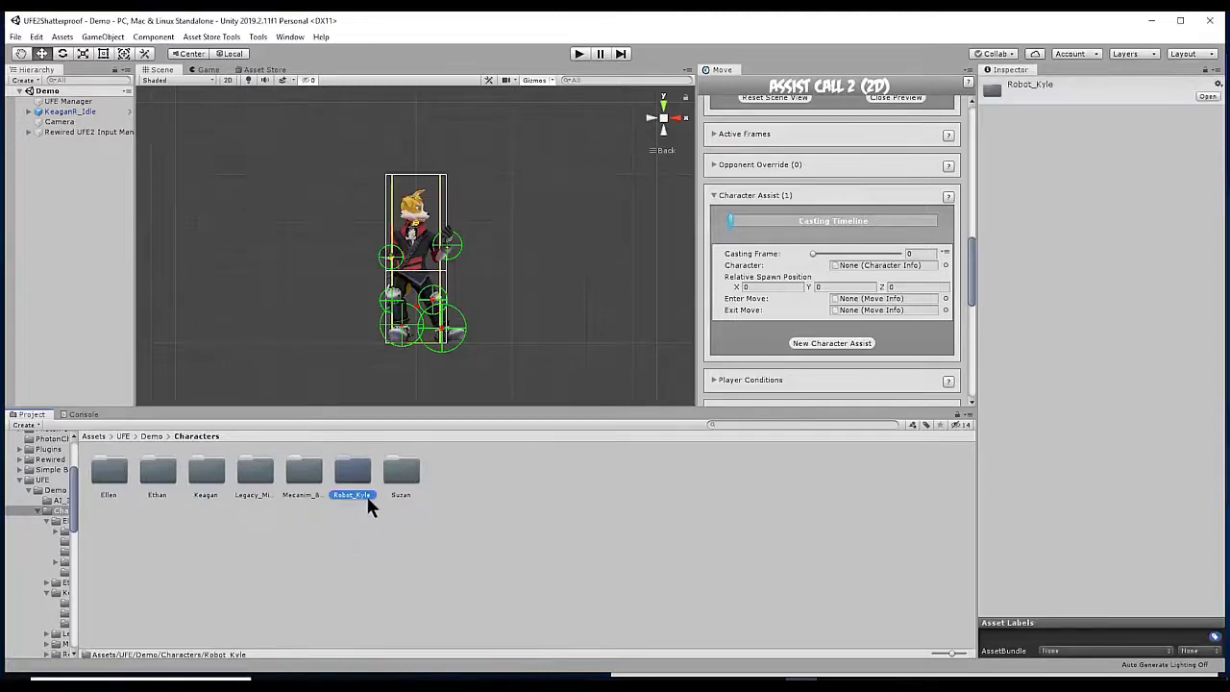
double_click(354, 471)
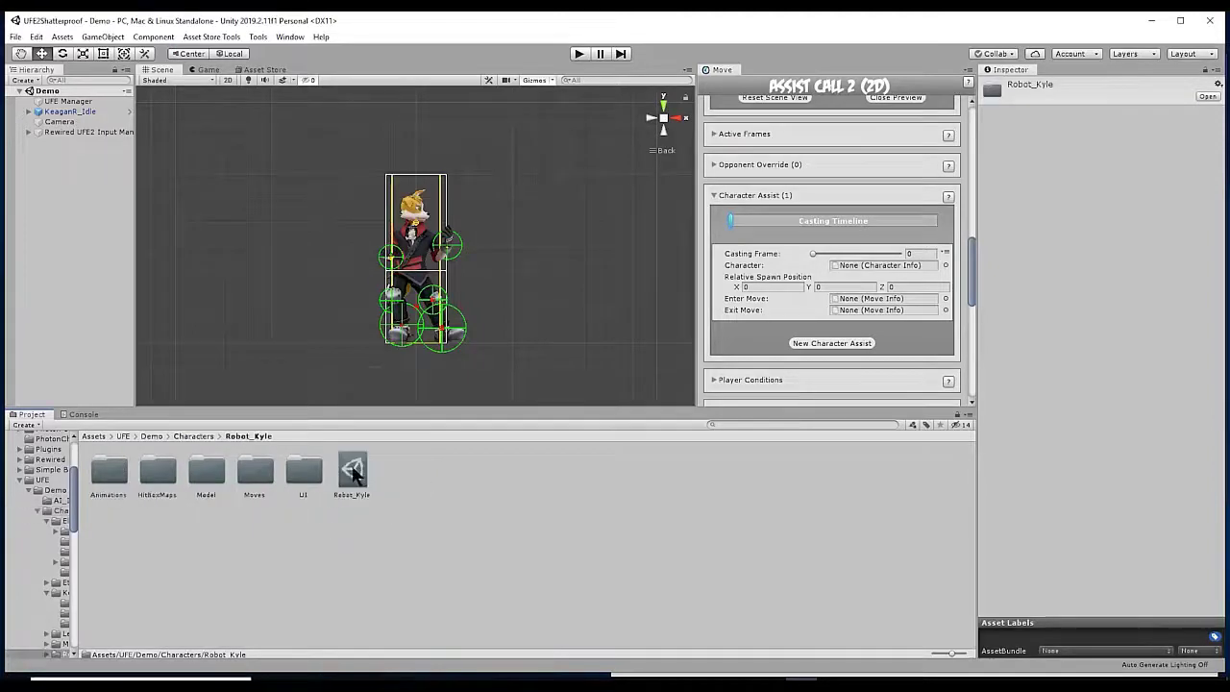
drag(352, 470, 872, 262)
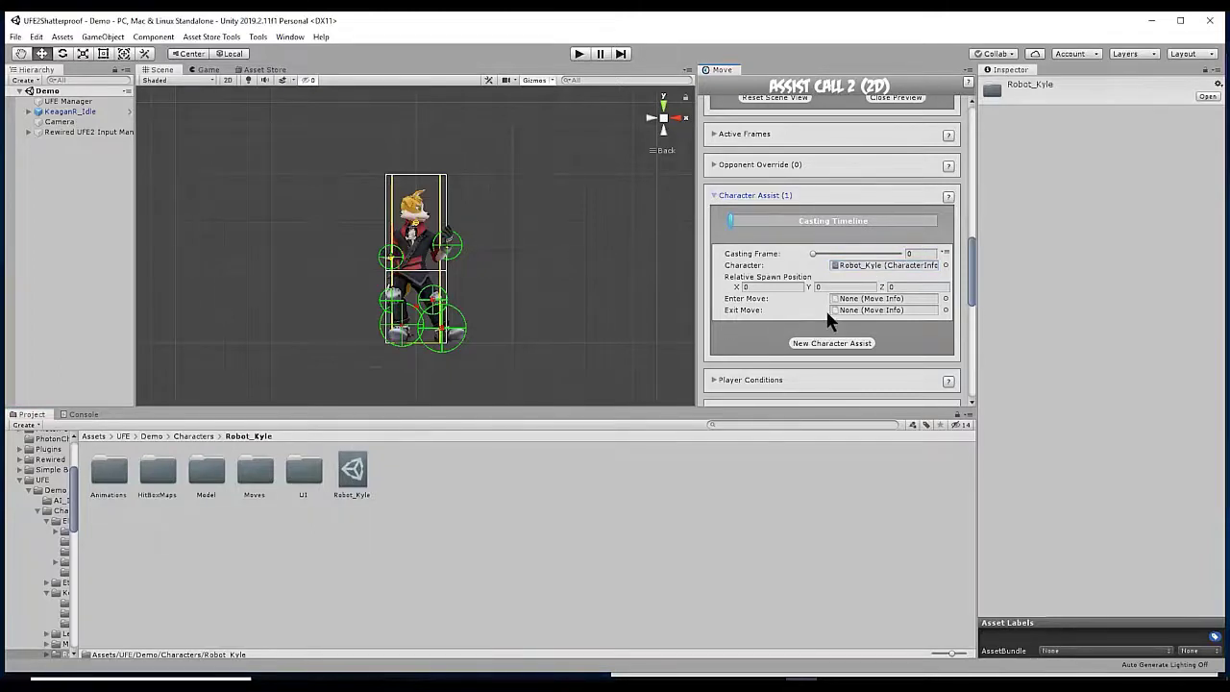
Set the assist's relative spawn position to X 1 and Z 2
click(794, 288)
text(1)
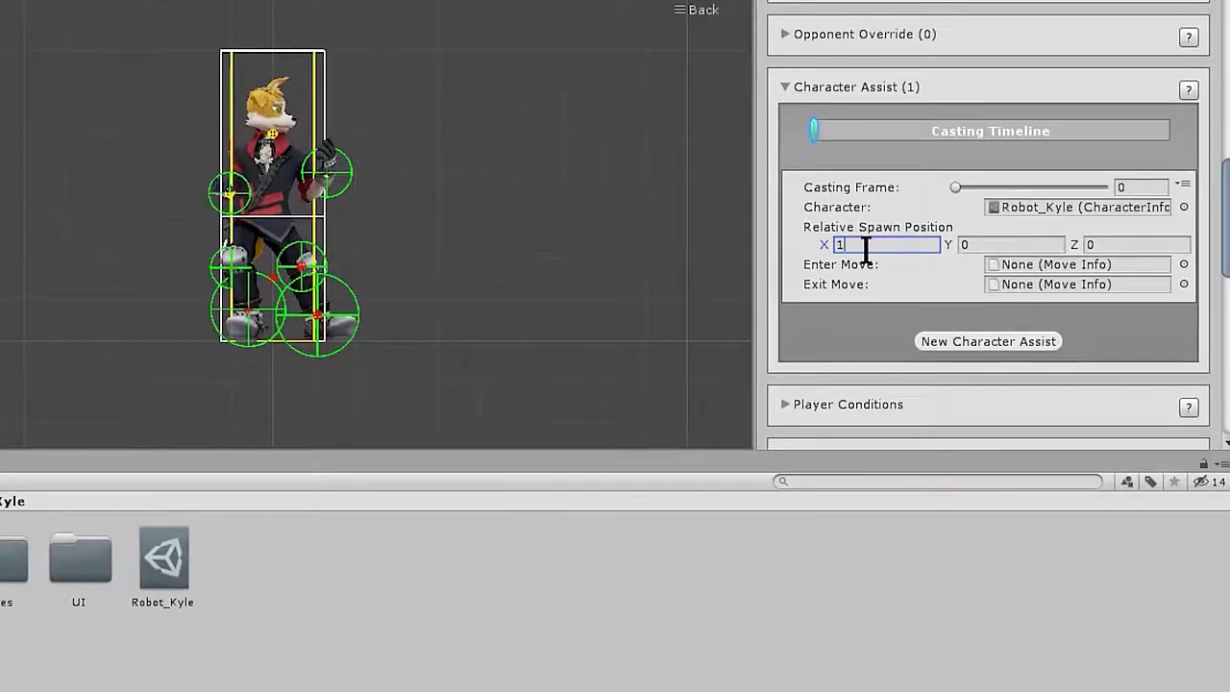
click(1122, 244)
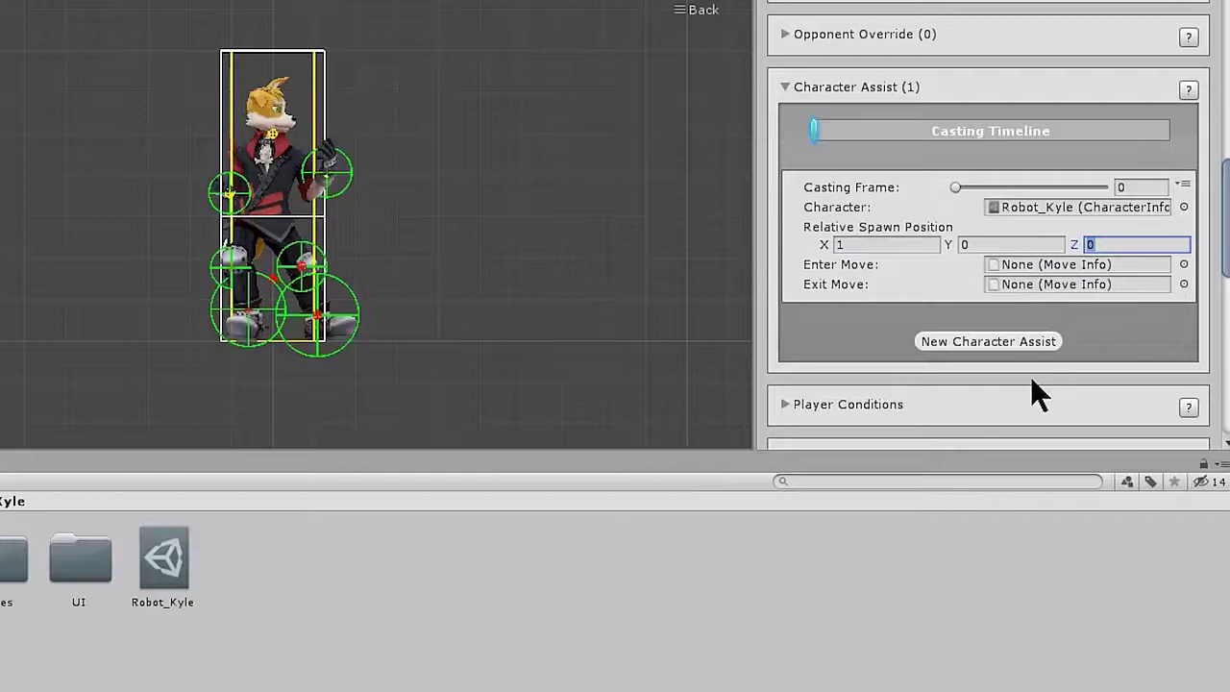
text(2)
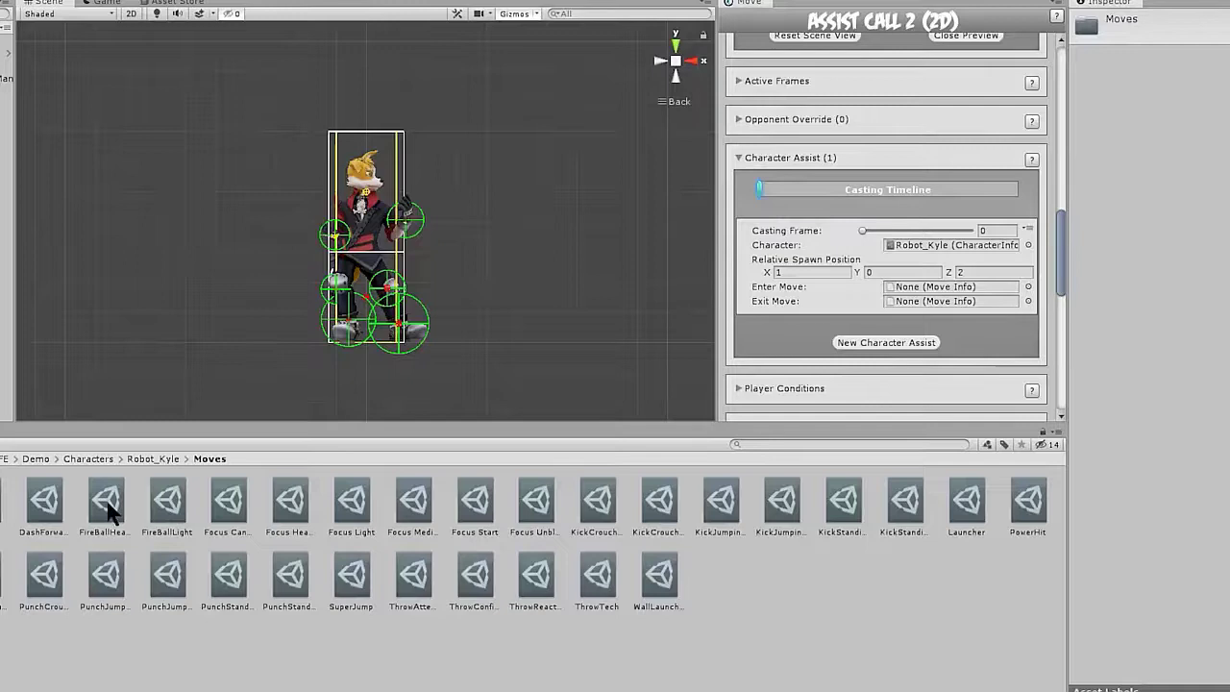
Assign Robot_Kyle's FireBallHeavy as the assist's enter move and SuperJump as its exit move
drag(106, 505, 916, 290)
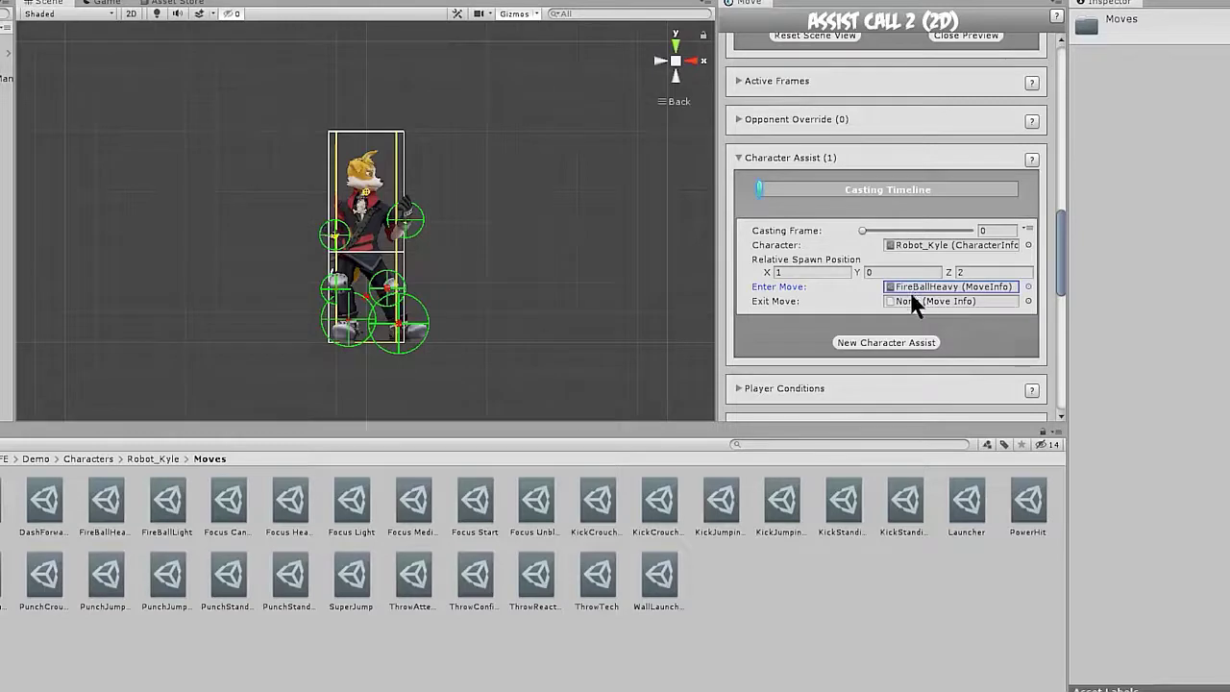
click(946, 300)
drag(351, 580, 926, 310)
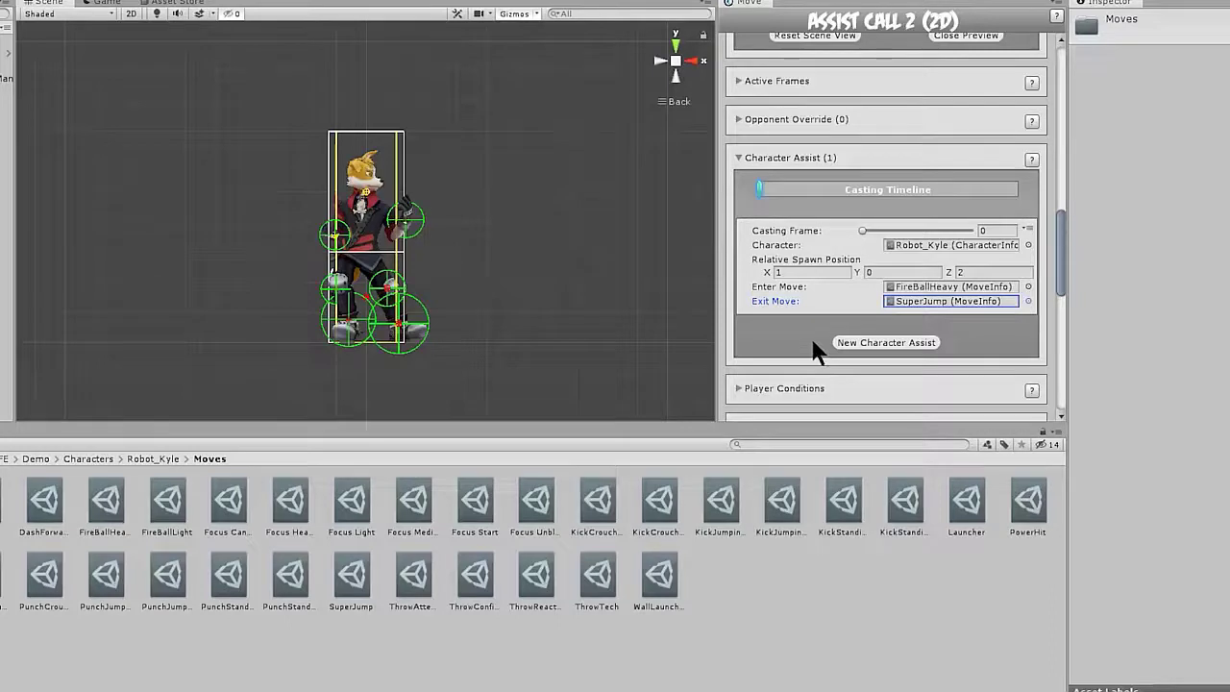
Scrub the animation preview to frame 16 to judge when the assist character should be cast
scroll(819, 350, up, 1)
scroll(865, 278, up, 5)
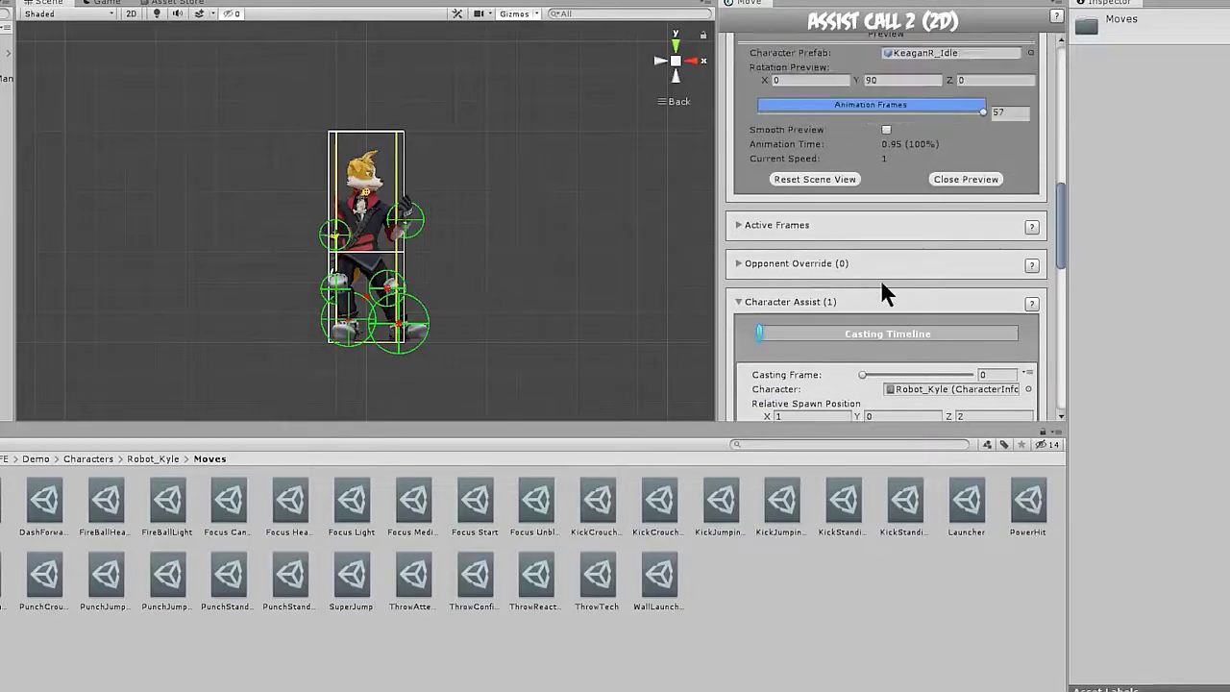
mouse_move(812, 259)
mouse_down()
mouse_move(845, 259)
mouse_move(808, 259)
mouse_up()
scroll(813, 348, down, 6)
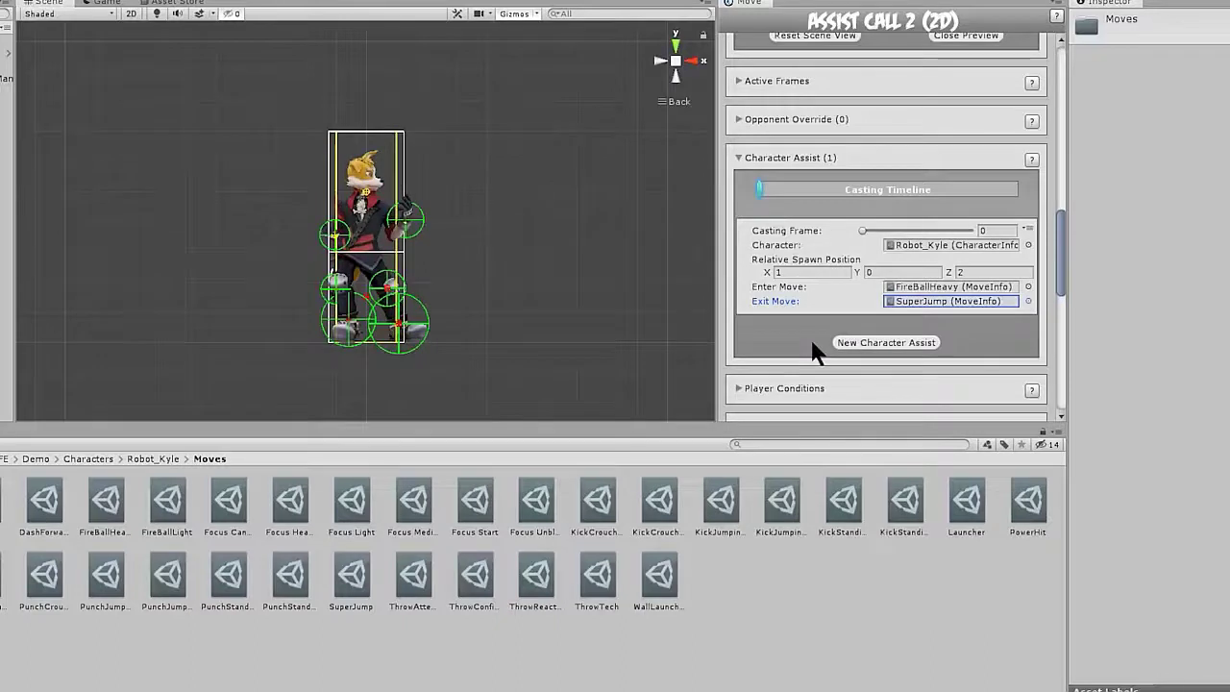
scroll(863, 279, up, 1)
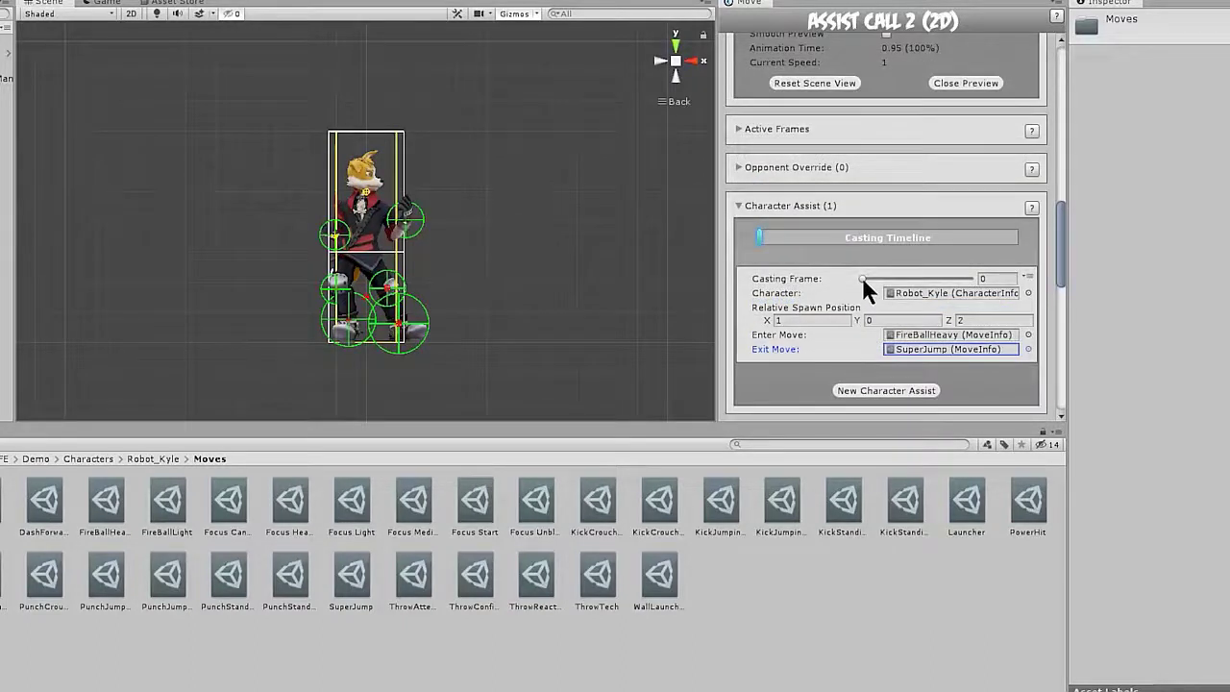
scroll(862, 277, up, 5)
click(816, 256)
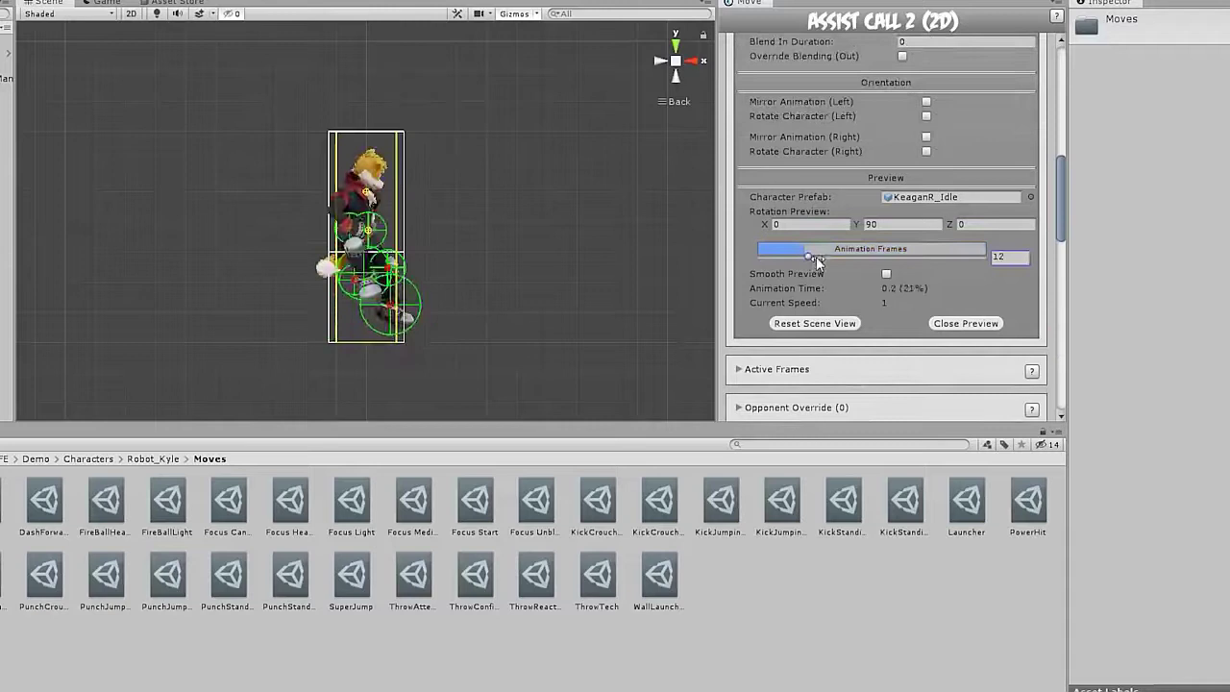
mouse_move(815, 257)
mouse_down()
mouse_move(843, 256)
mouse_move(795, 262)
mouse_move(824, 257)
mouse_up()
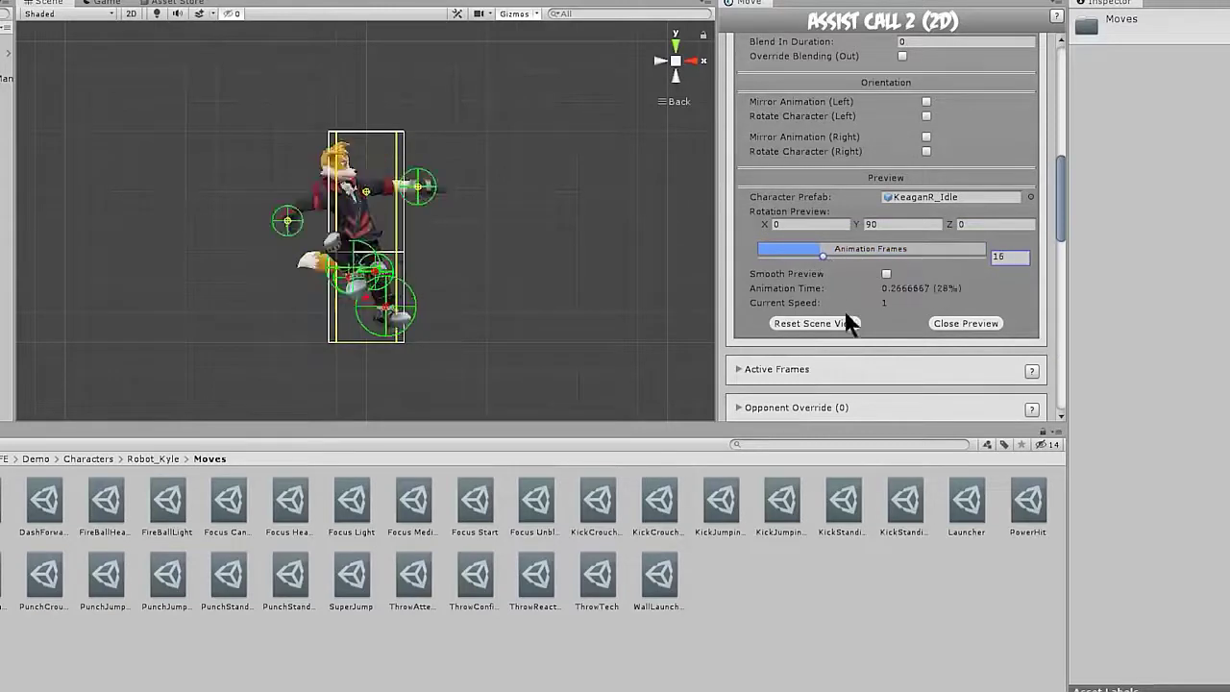
scroll(868, 338, down, 3)
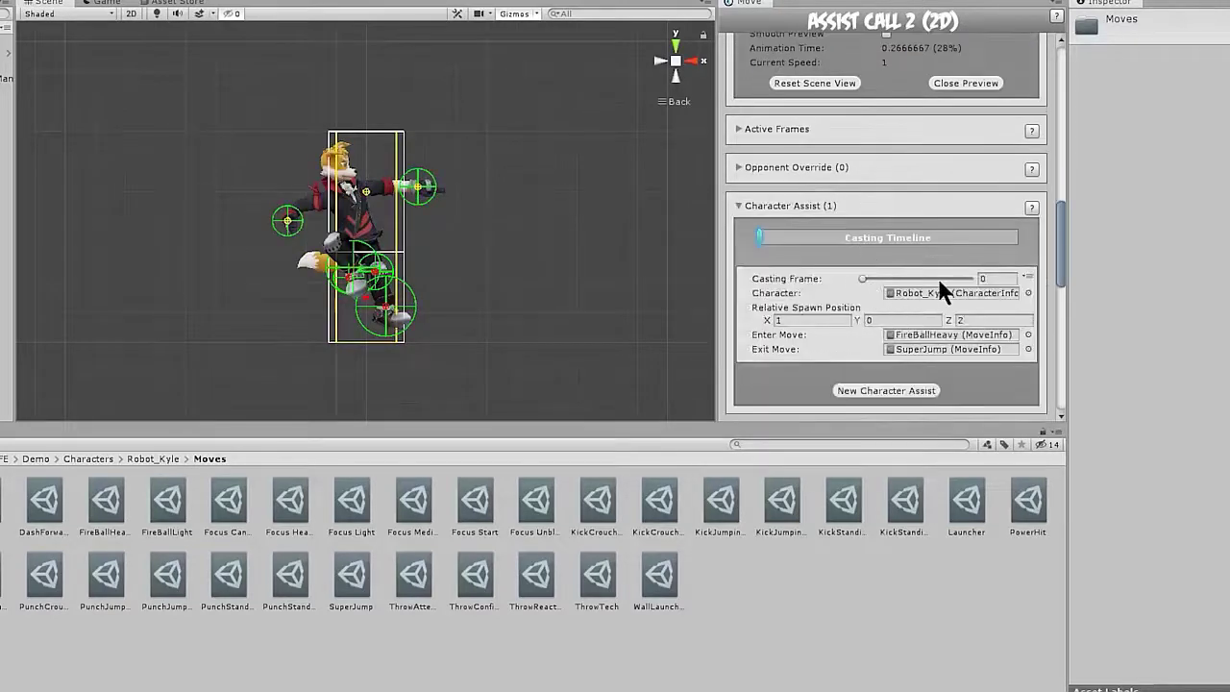
Set the casting frame of the Robot_Kyle assist to 10
click(996, 277)
text(16)
key(Return)
drag(887, 277, 876, 278)
scroll(876, 384, up, 1)
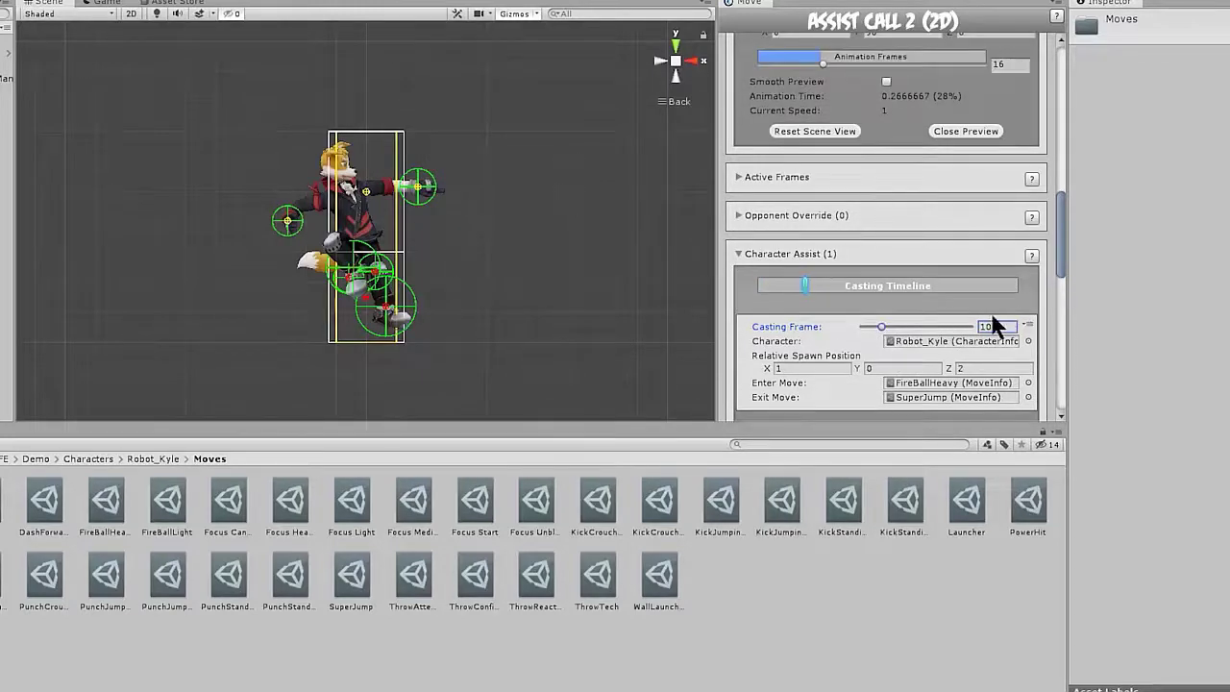
Add a button execution to the move's default inputs and choose its button
scroll(901, 361, down, 5)
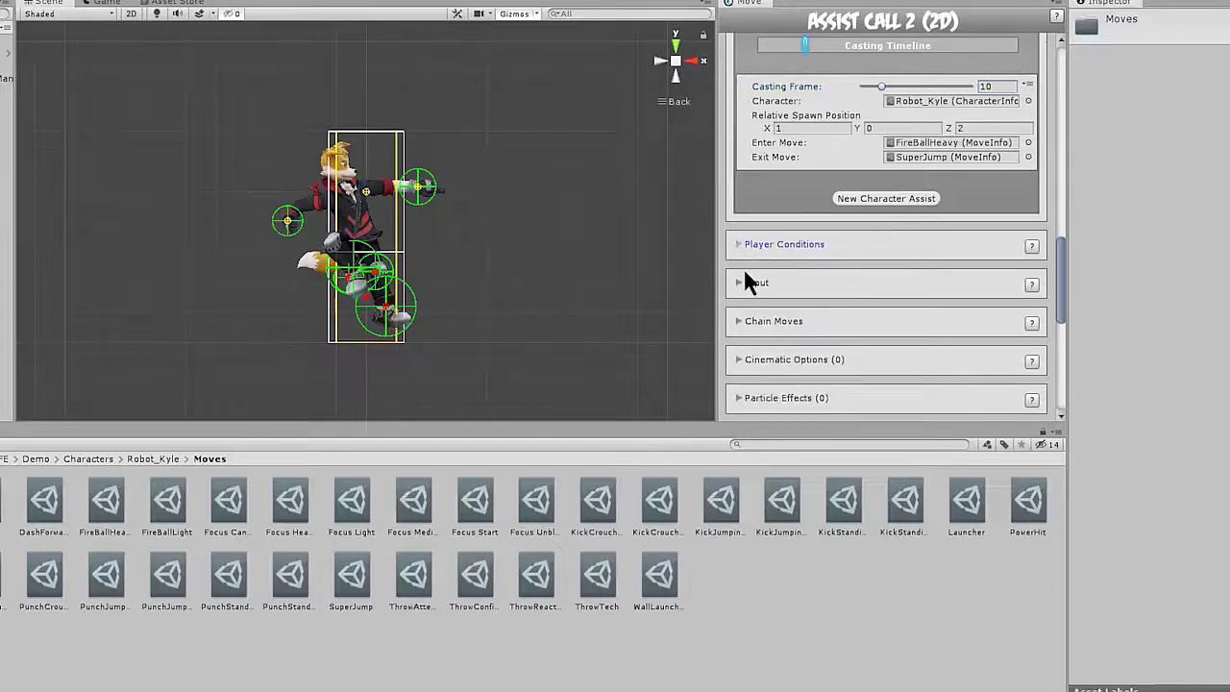
click(743, 278)
scroll(835, 332, down, 2)
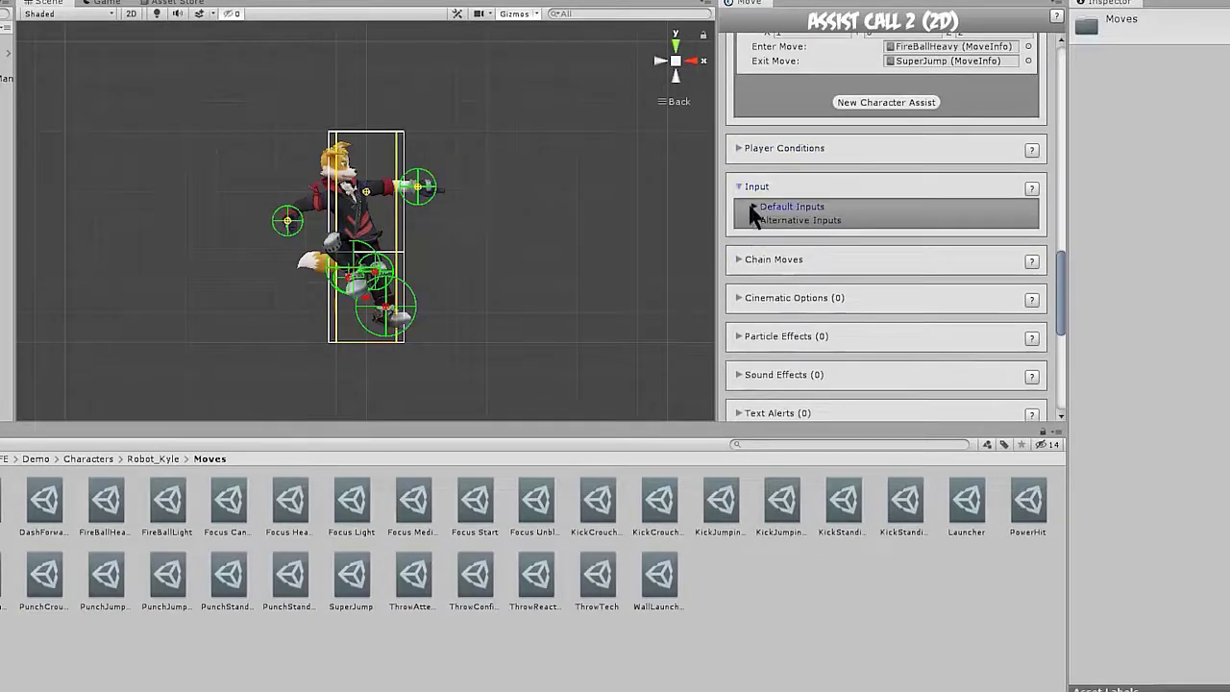
click(751, 206)
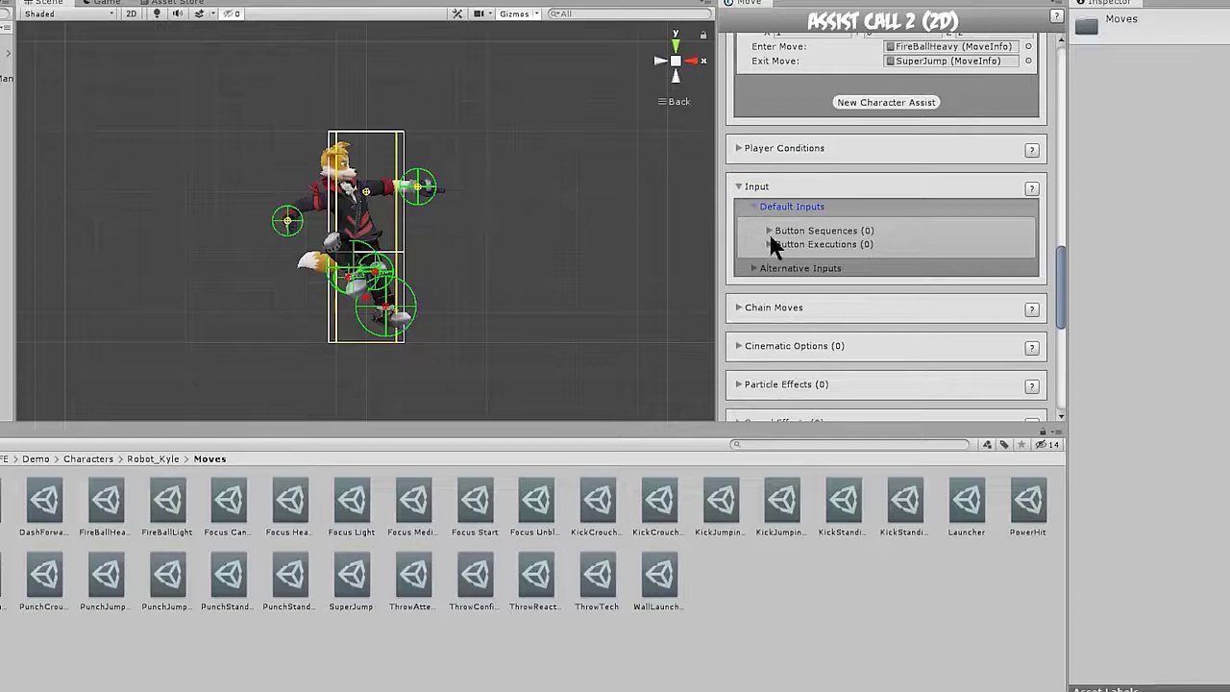
click(769, 230)
scroll(784, 295, down, 1)
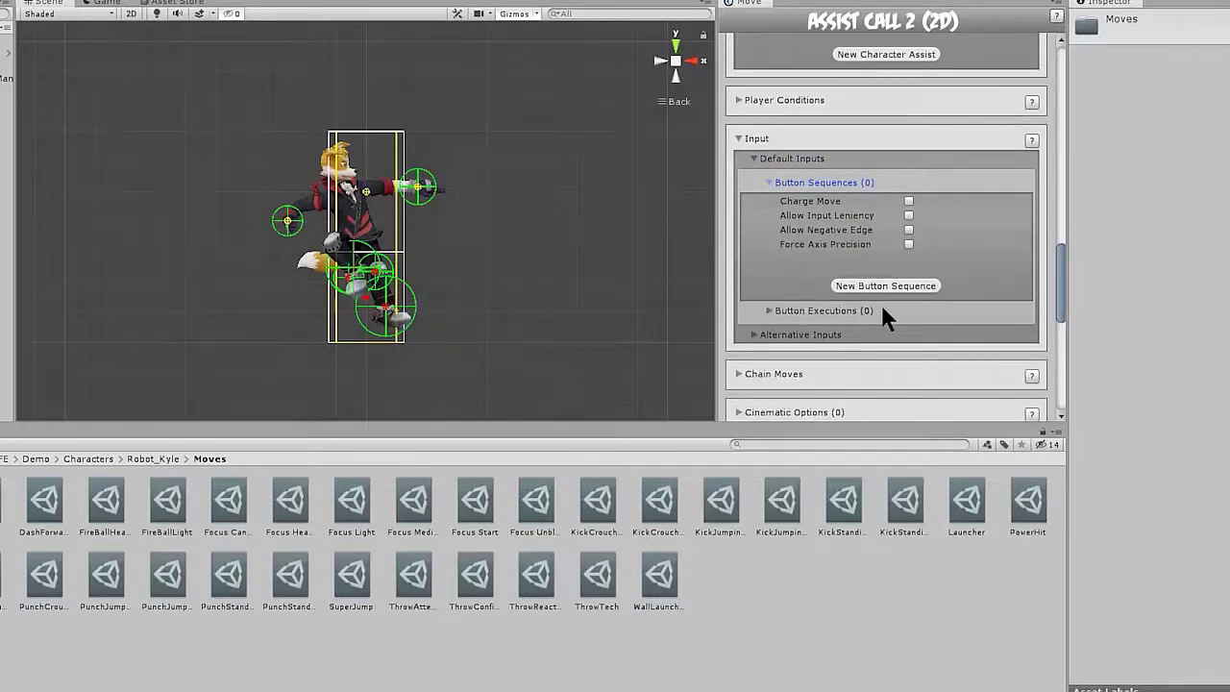
scroll(885, 303, down, 1)
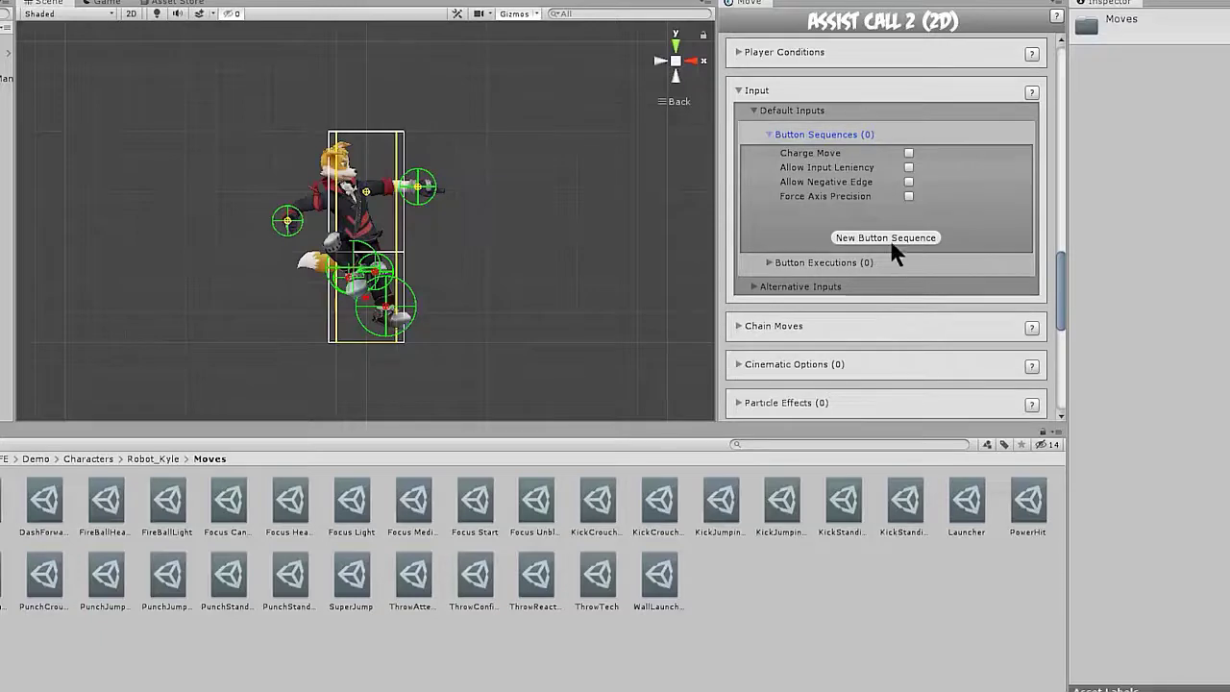
click(888, 239)
click(923, 222)
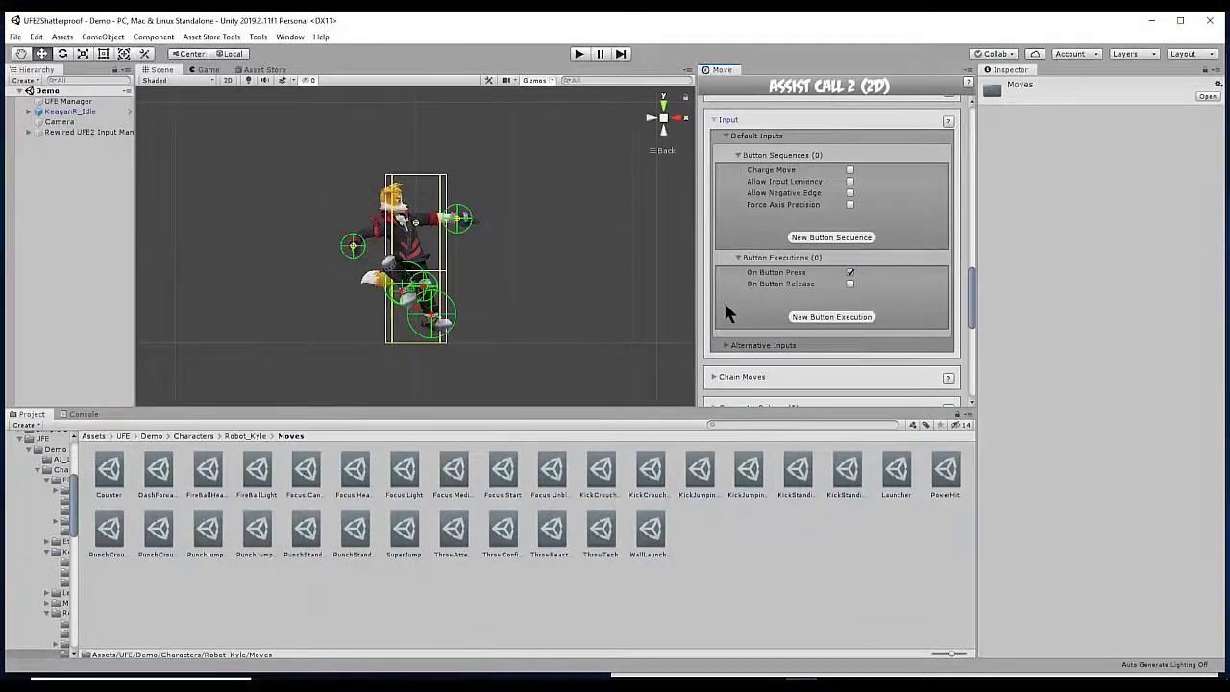
click(812, 317)
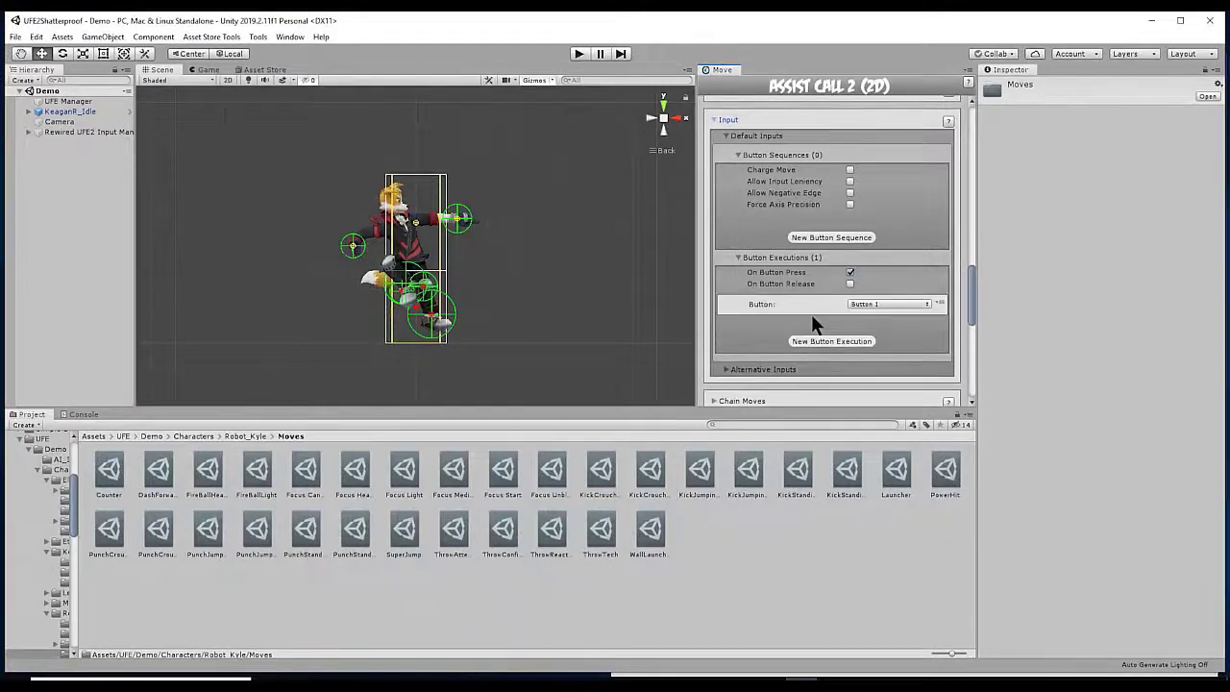
click(876, 306)
click(899, 416)
Go back to the Keagan folder among the project's character assets
scroll(761, 363, up, 3)
scroll(760, 363, up, 10)
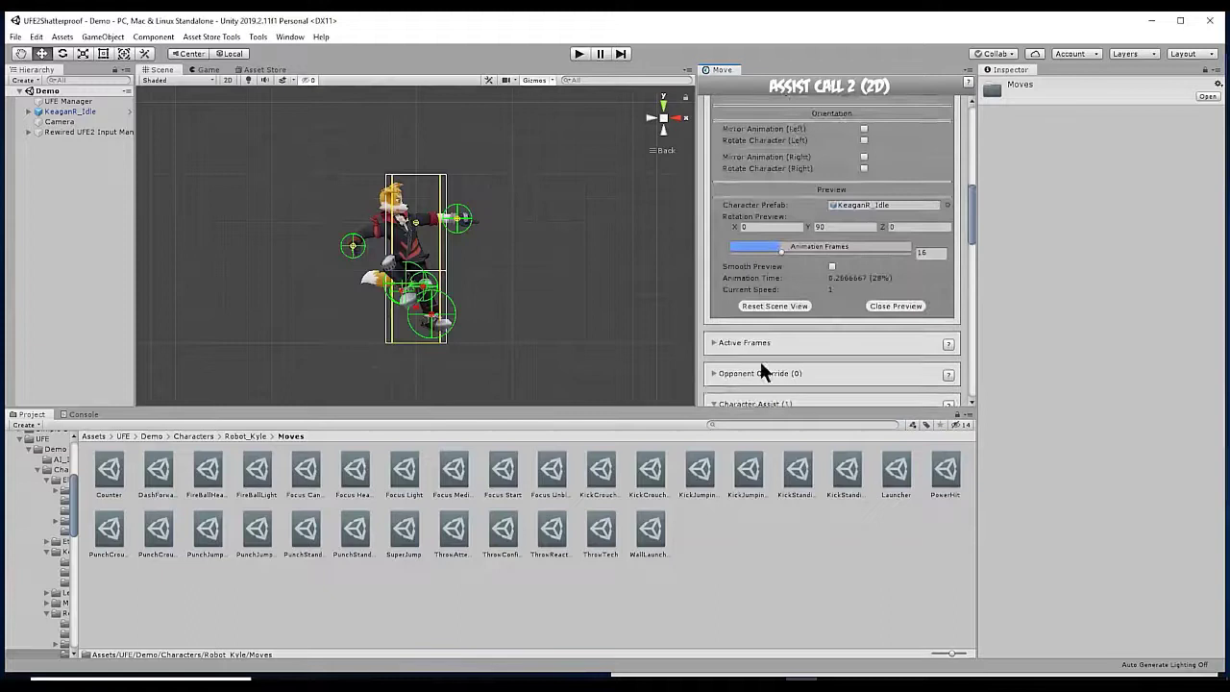
scroll(761, 370, up, 6)
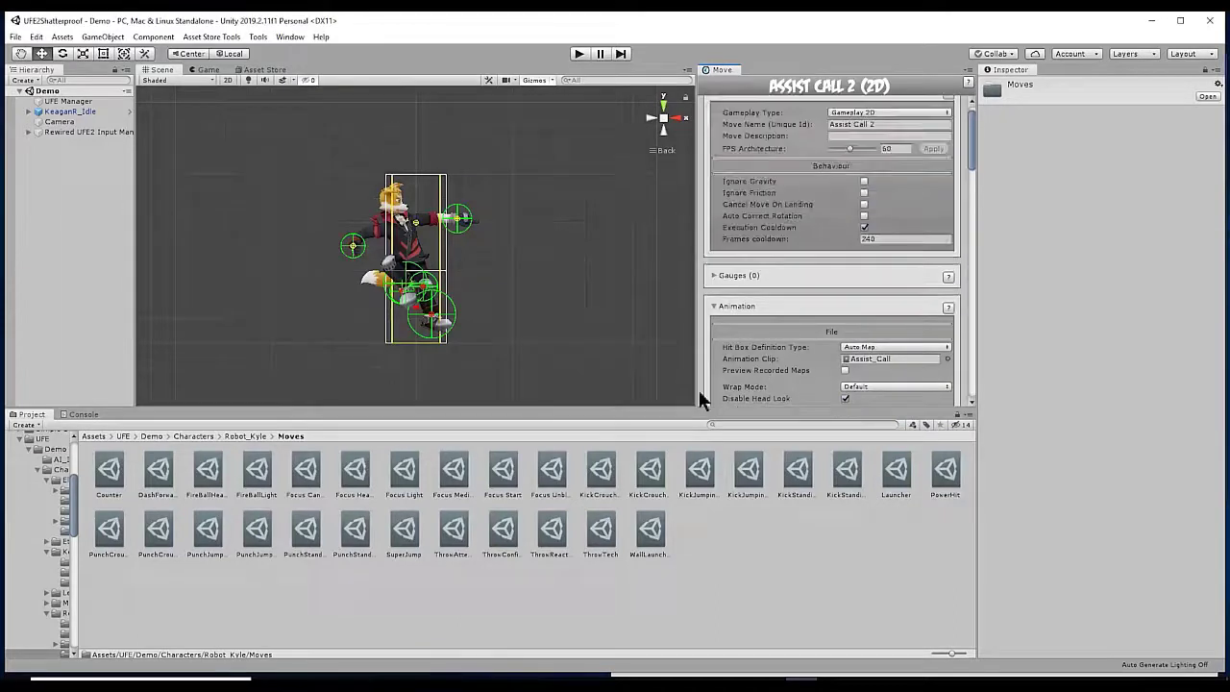
click(250, 436)
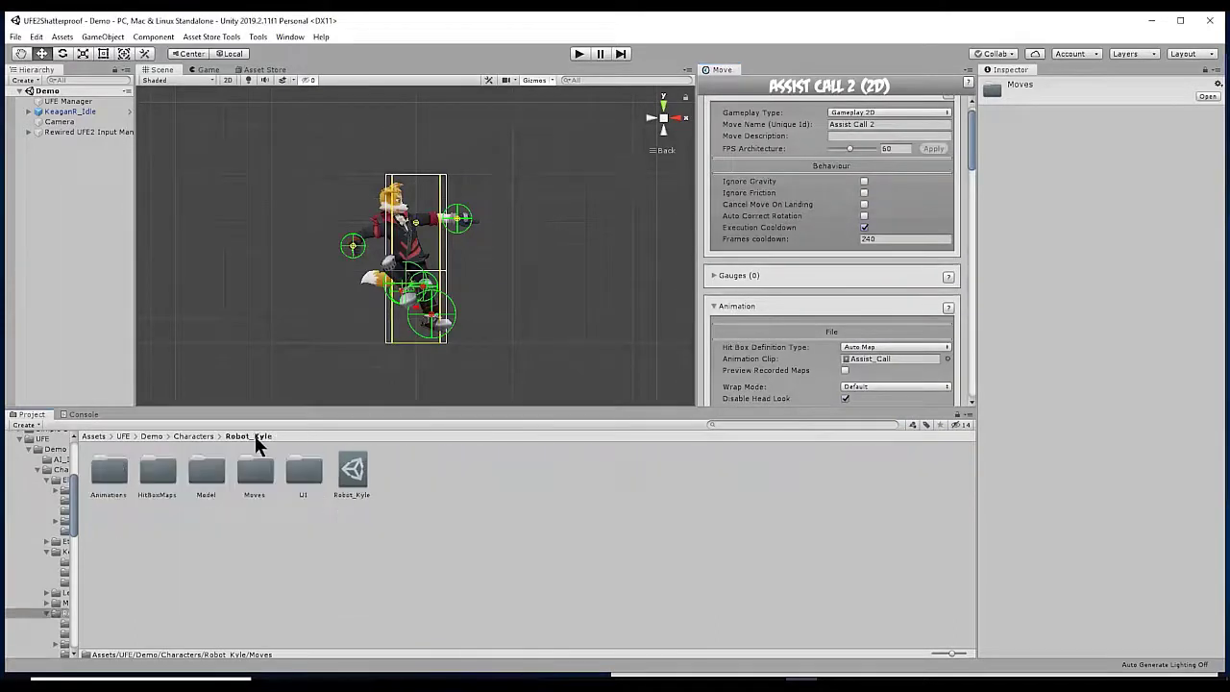
click(199, 437)
double_click(220, 486)
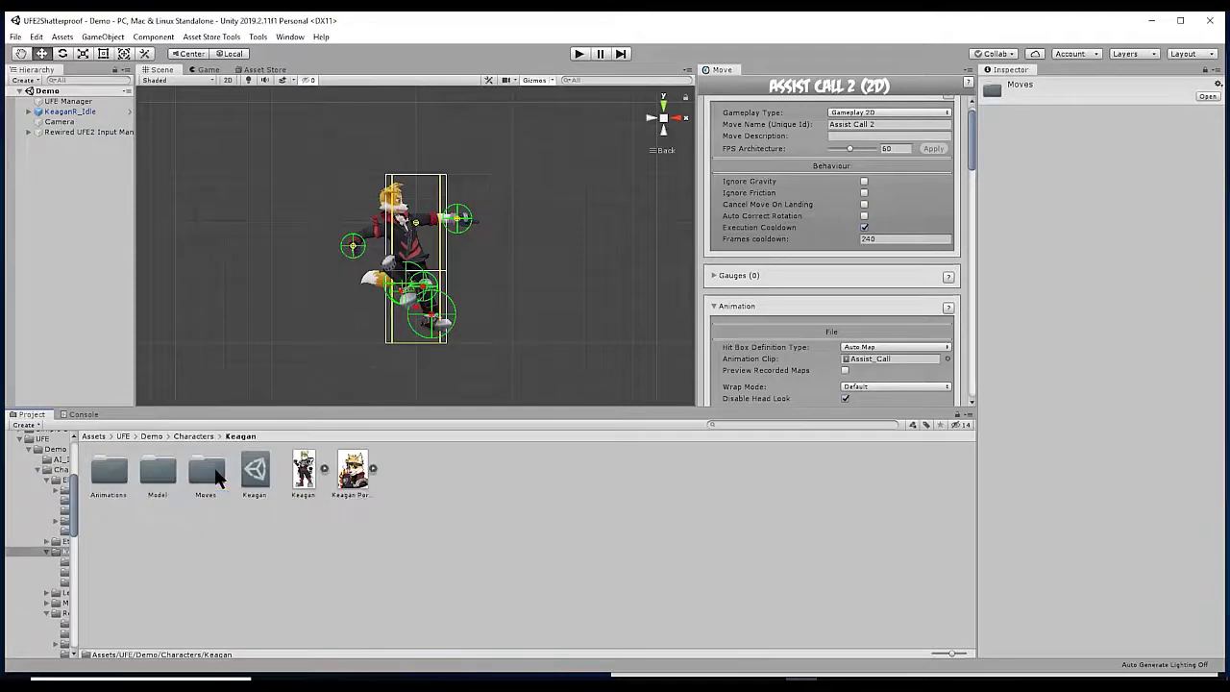
Open the Keagan character asset in the Character Editor and dock it beside the Move editor
click(268, 468)
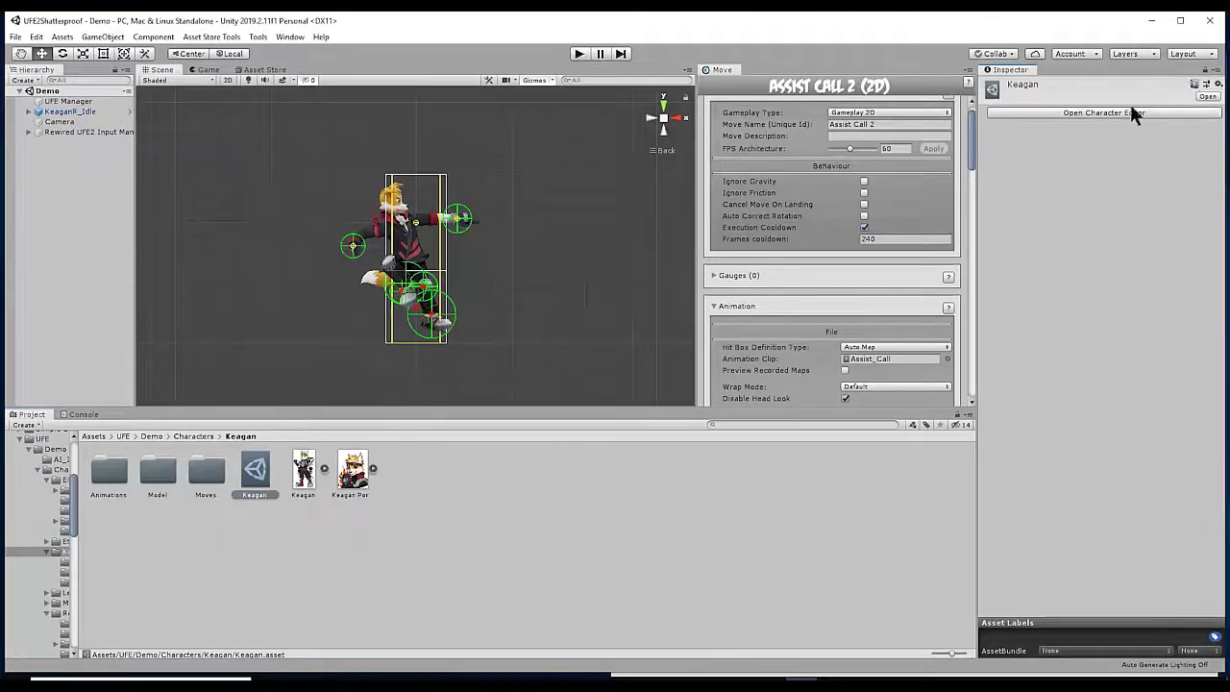
click(1116, 112)
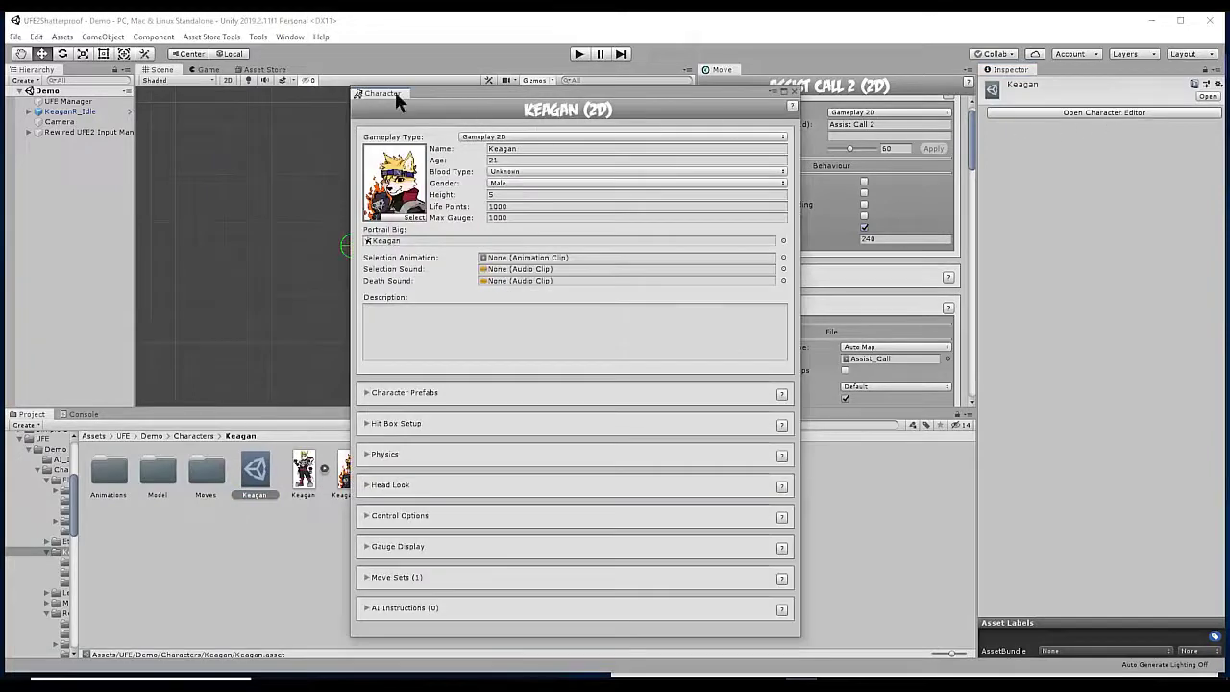
drag(395, 93, 711, 77)
Expand Keagan's character prefabs and move sets and bring up the Attack & Special Moves list
drag(972, 236, 966, 344)
scroll(749, 308, up, 3)
scroll(750, 307, down, 3)
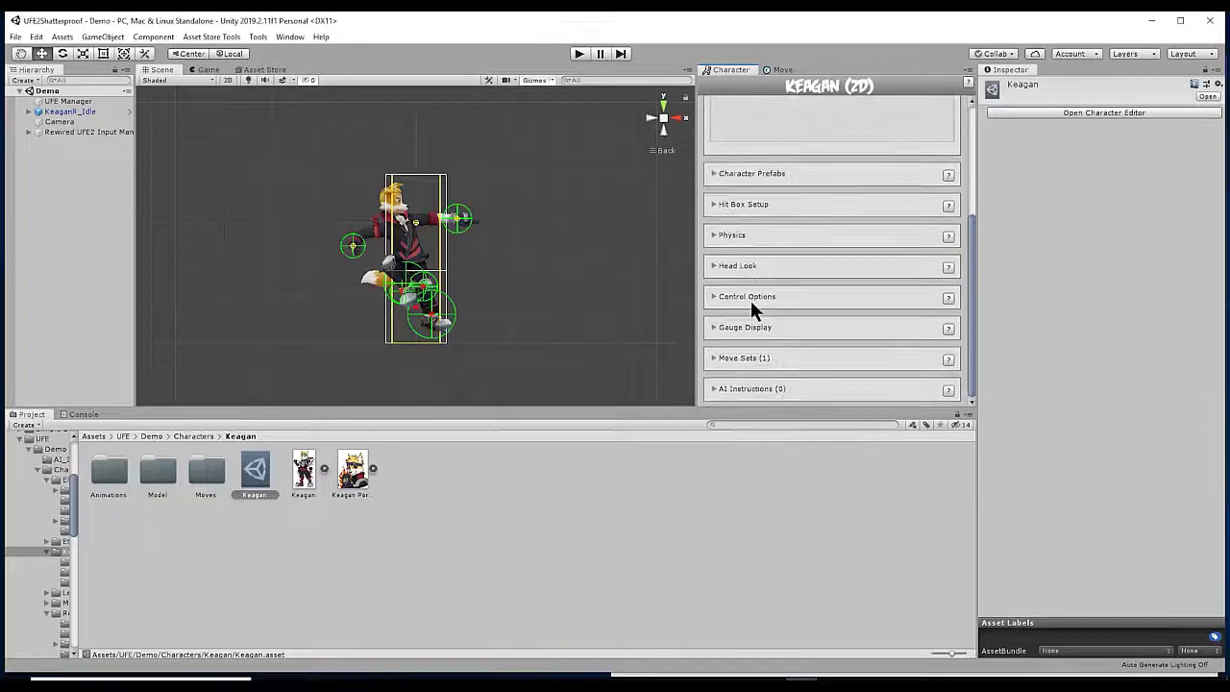
click(719, 173)
click(717, 357)
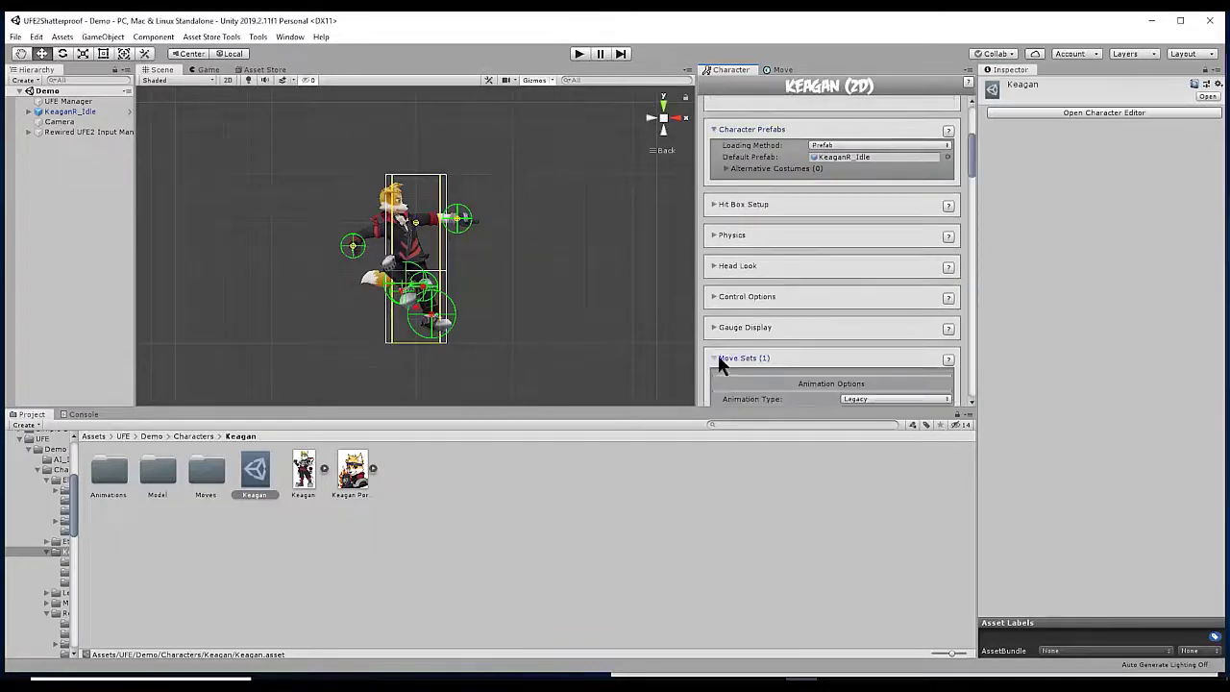
drag(974, 172, 962, 371)
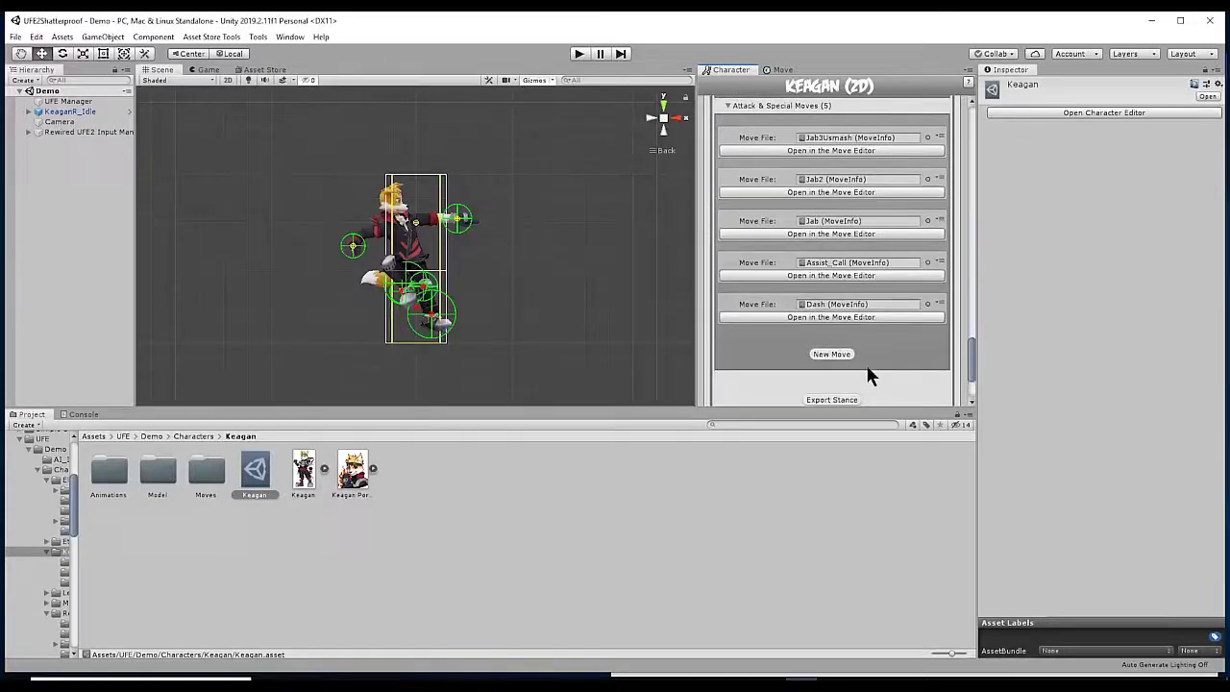
Remove Assist_Call from Keagan's Attack & Special Moves and assign Assist_Call2 to a new move entry
click(836, 263)
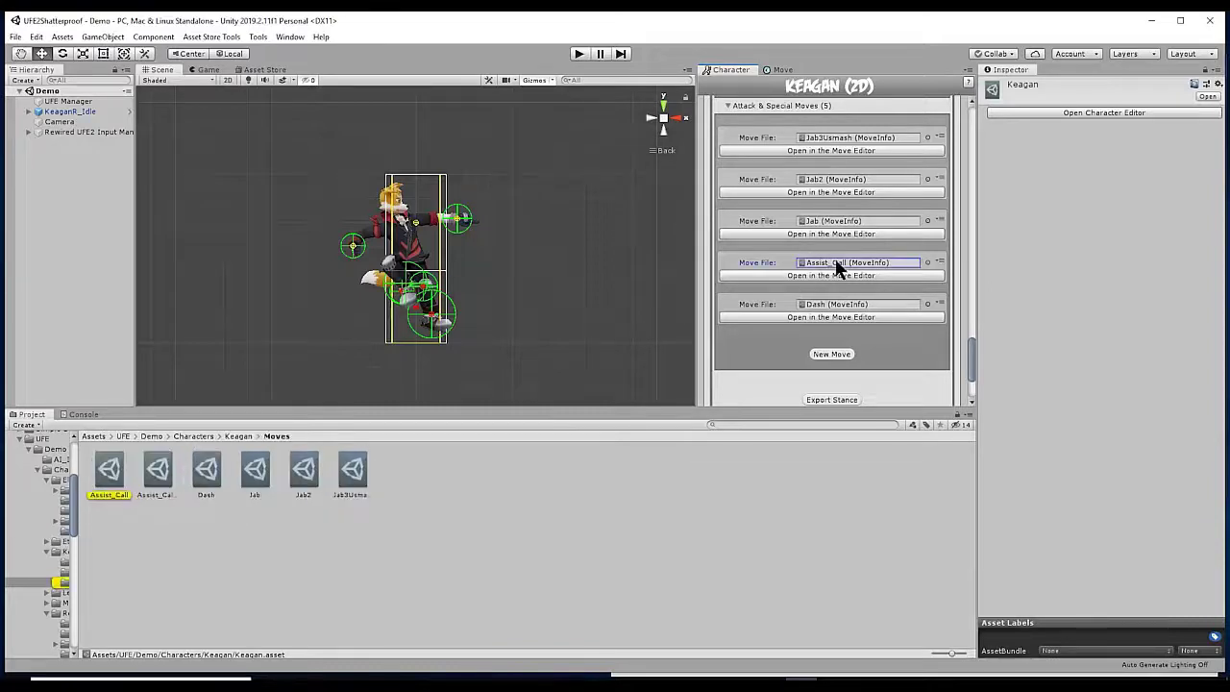
click(940, 261)
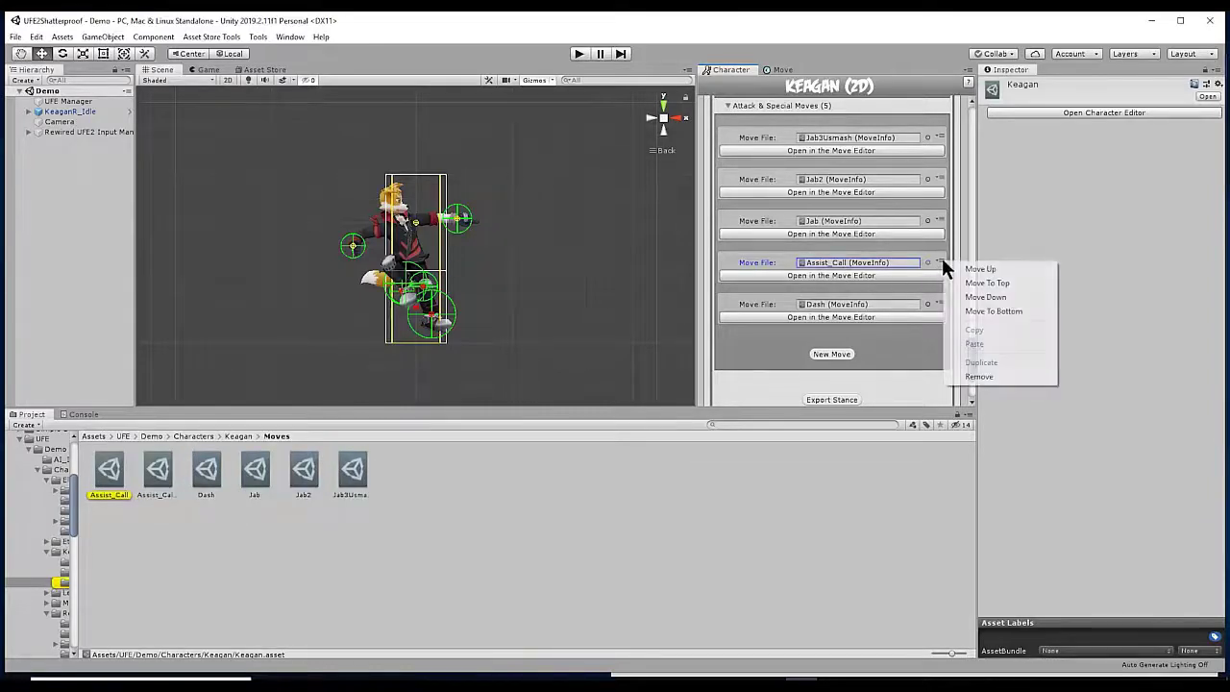
click(968, 374)
click(843, 311)
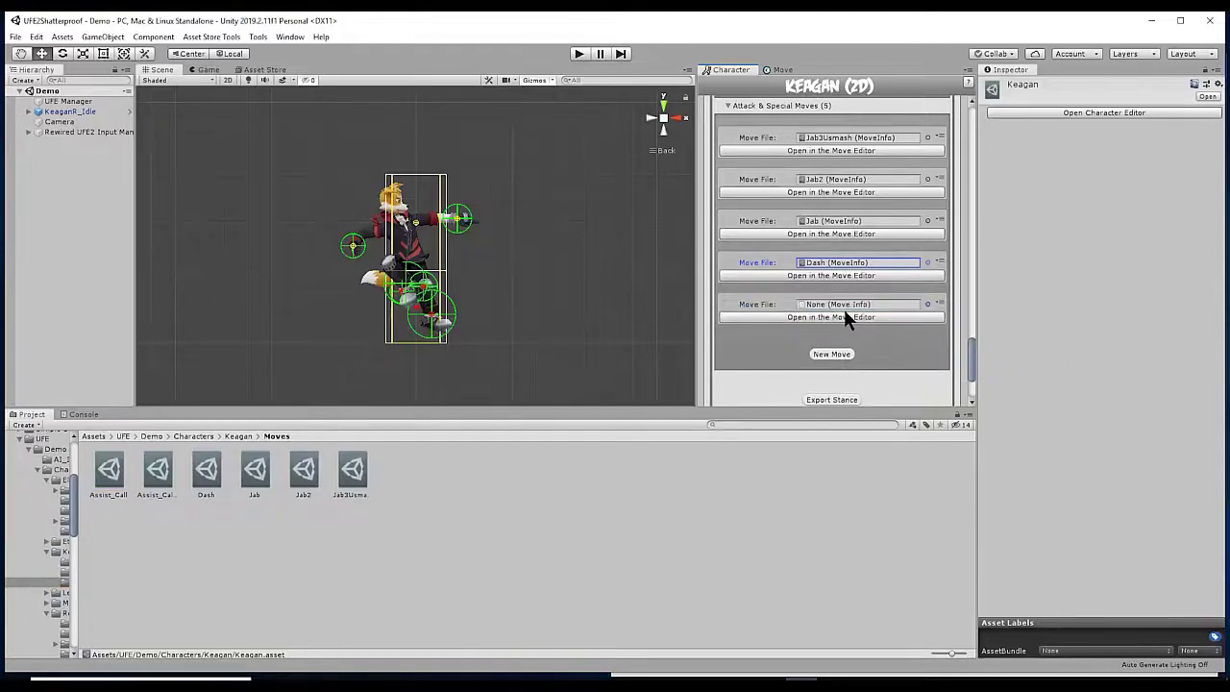
drag(157, 471, 816, 301)
Open the Assist_Call move in the Move Editor and review its Character Assist settings
click(109, 471)
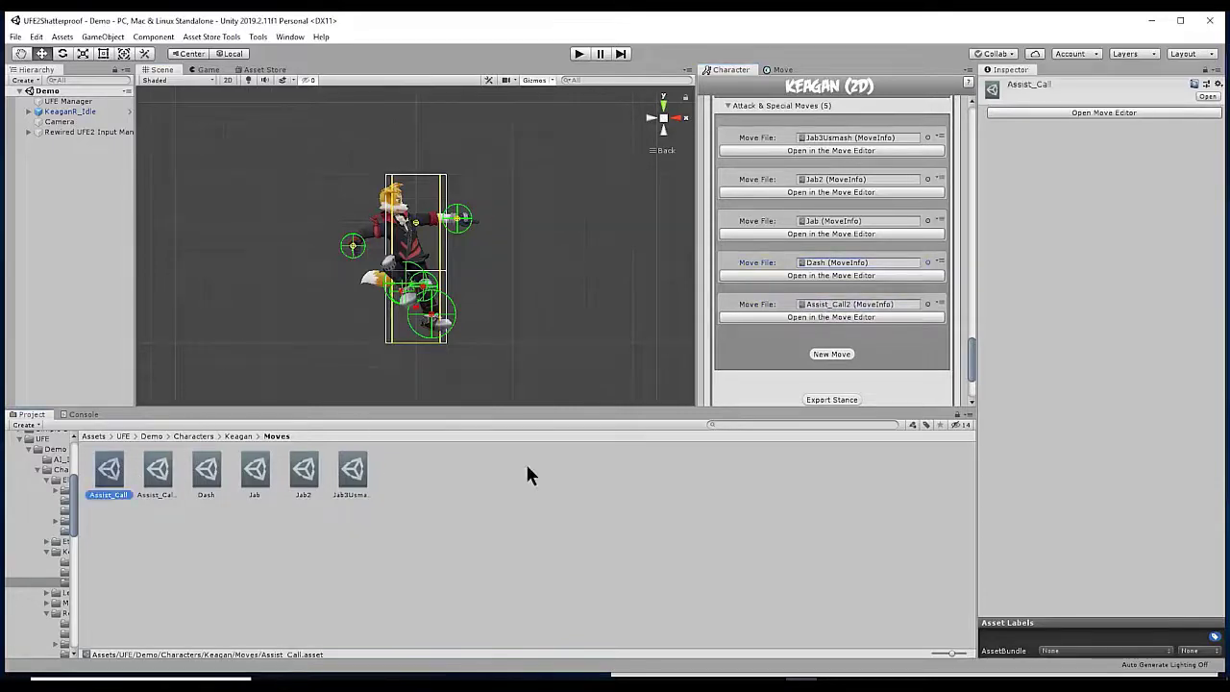
click(1098, 112)
scroll(879, 337, down, 10)
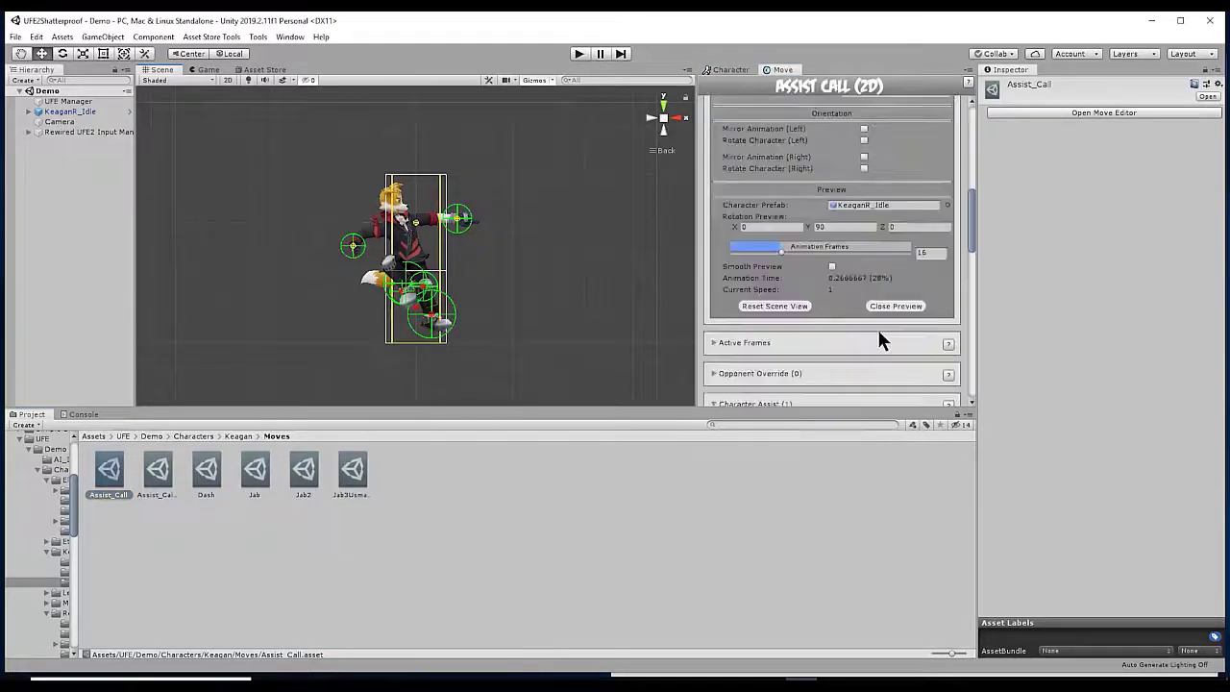
scroll(878, 326, down, 3)
scroll(879, 325, up, 8)
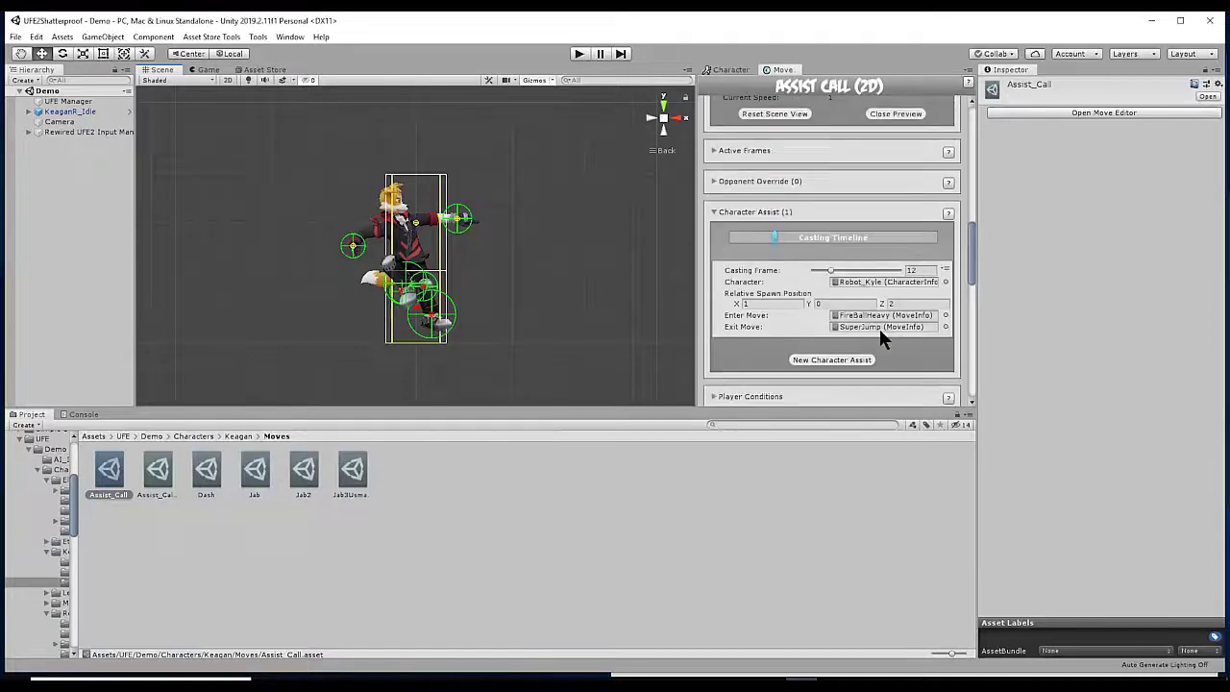
scroll(878, 326, up, 5)
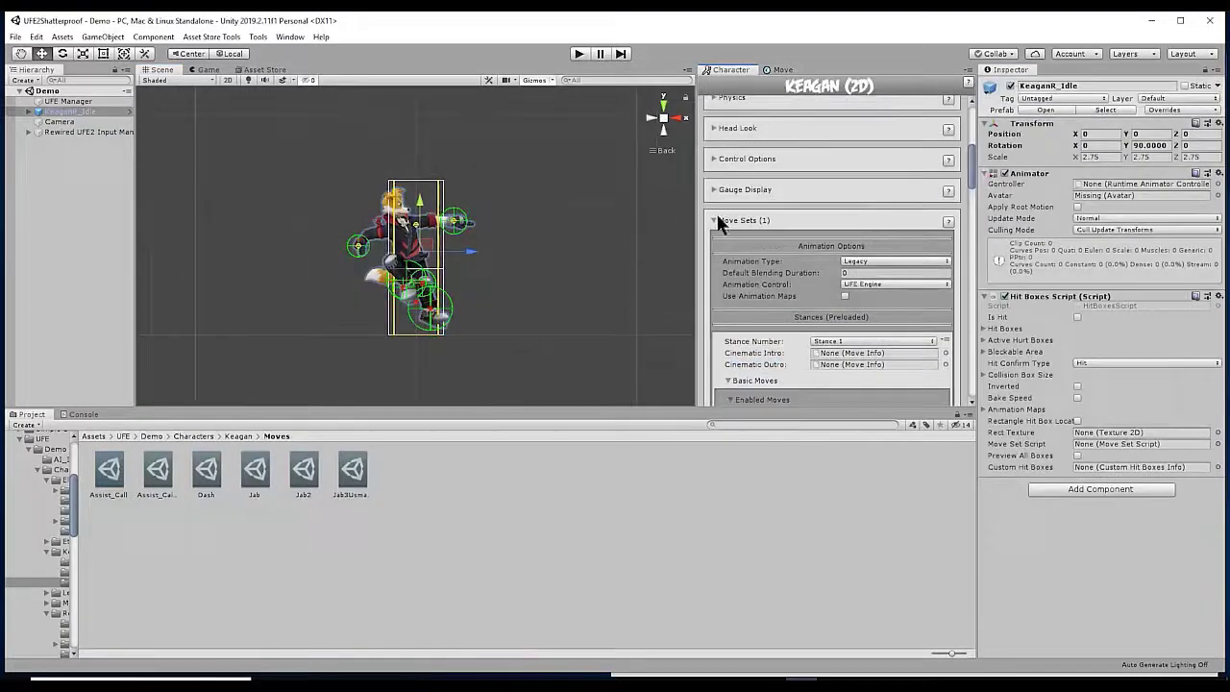
Collapse Keagan's move sets, review the inputs of Assist Call 2, and close its animation preview
click(714, 220)
scroll(719, 306, up, 5)
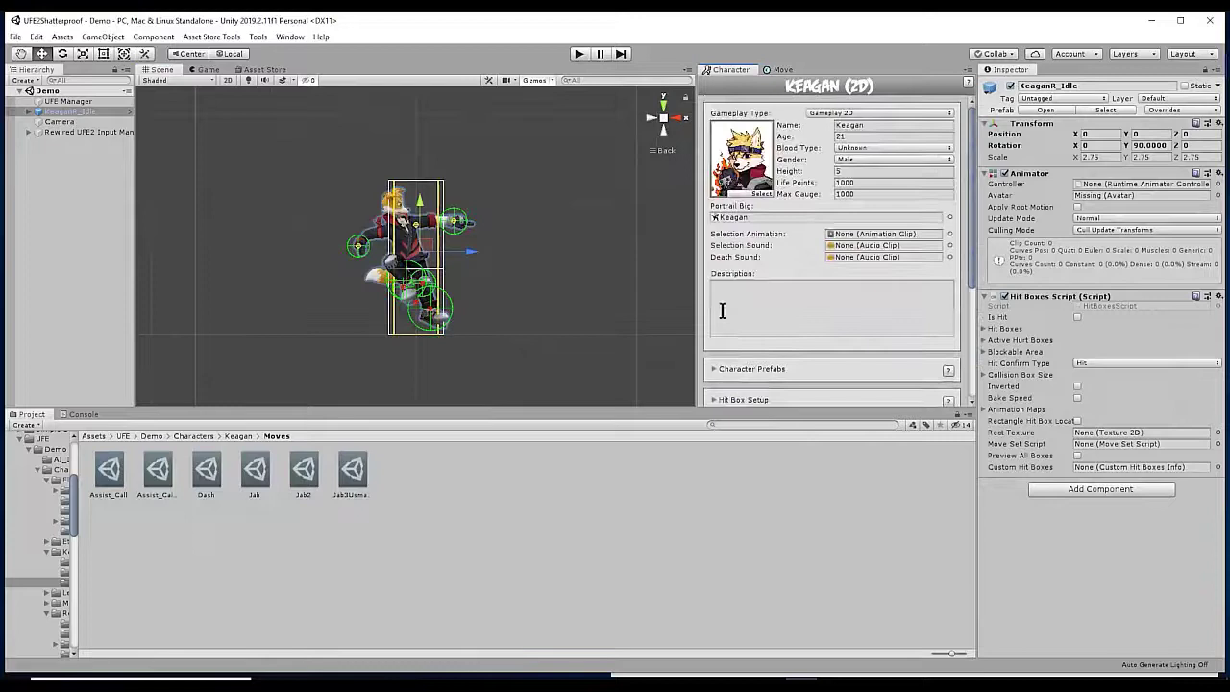
scroll(723, 303, down, 5)
click(776, 70)
scroll(865, 300, down, 5)
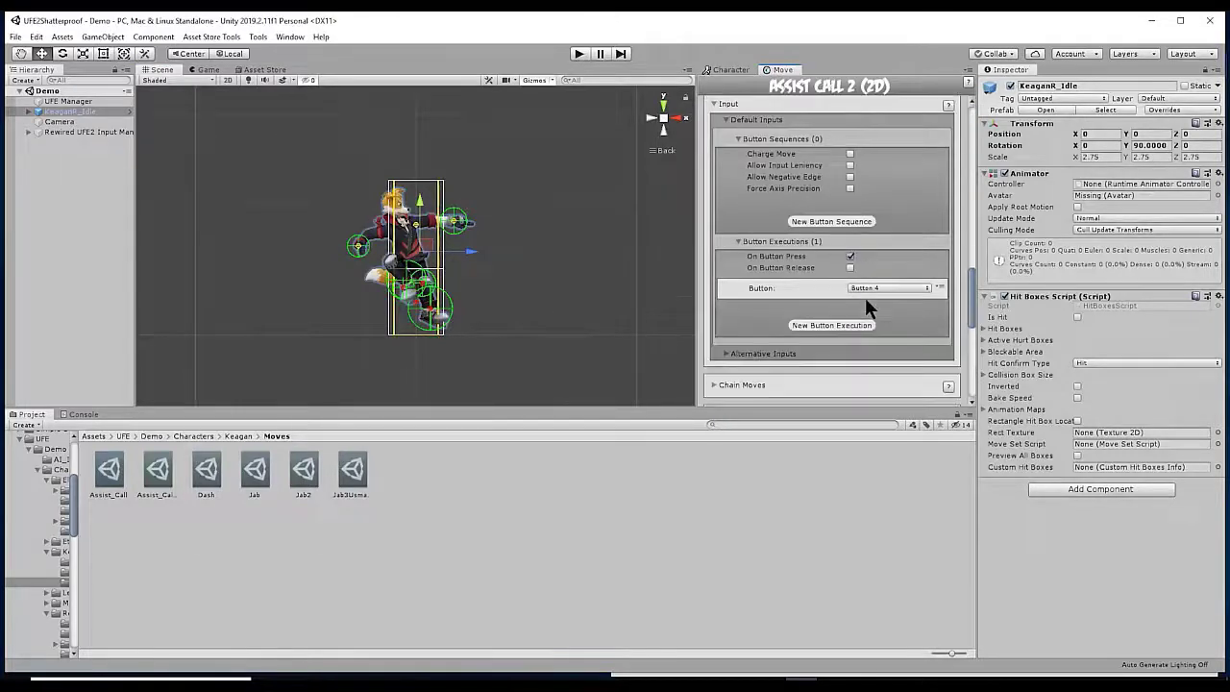
scroll(865, 300, up, 5)
scroll(866, 297, up, 5)
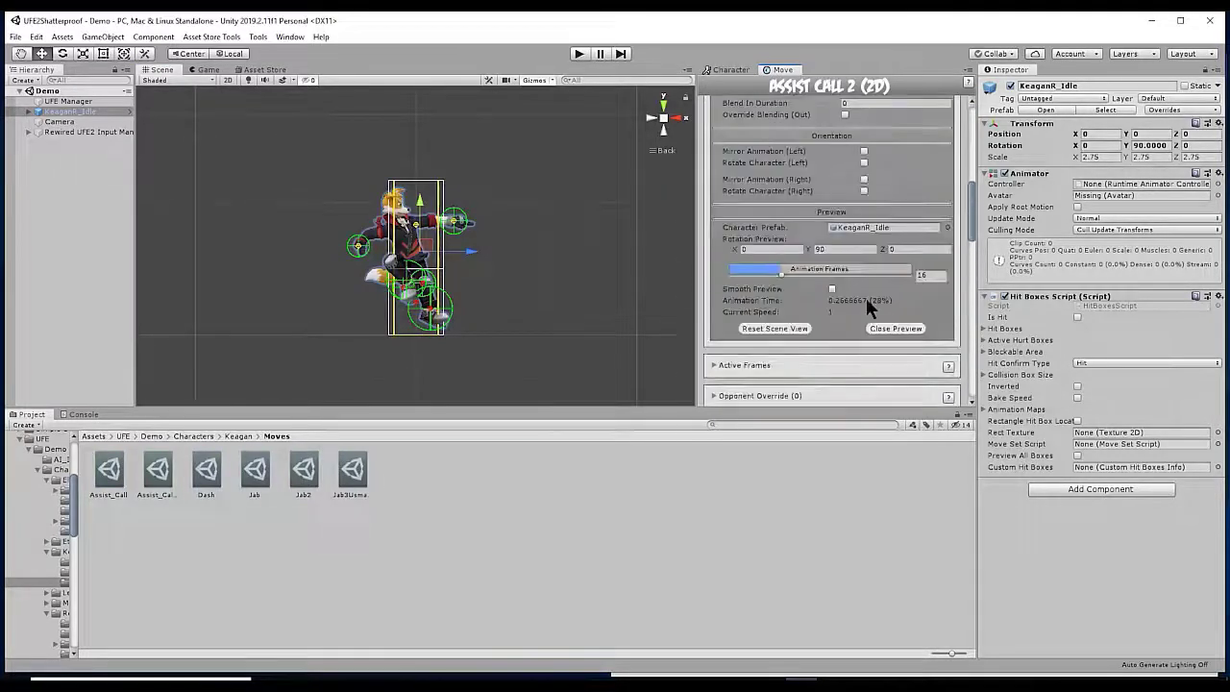
click(895, 329)
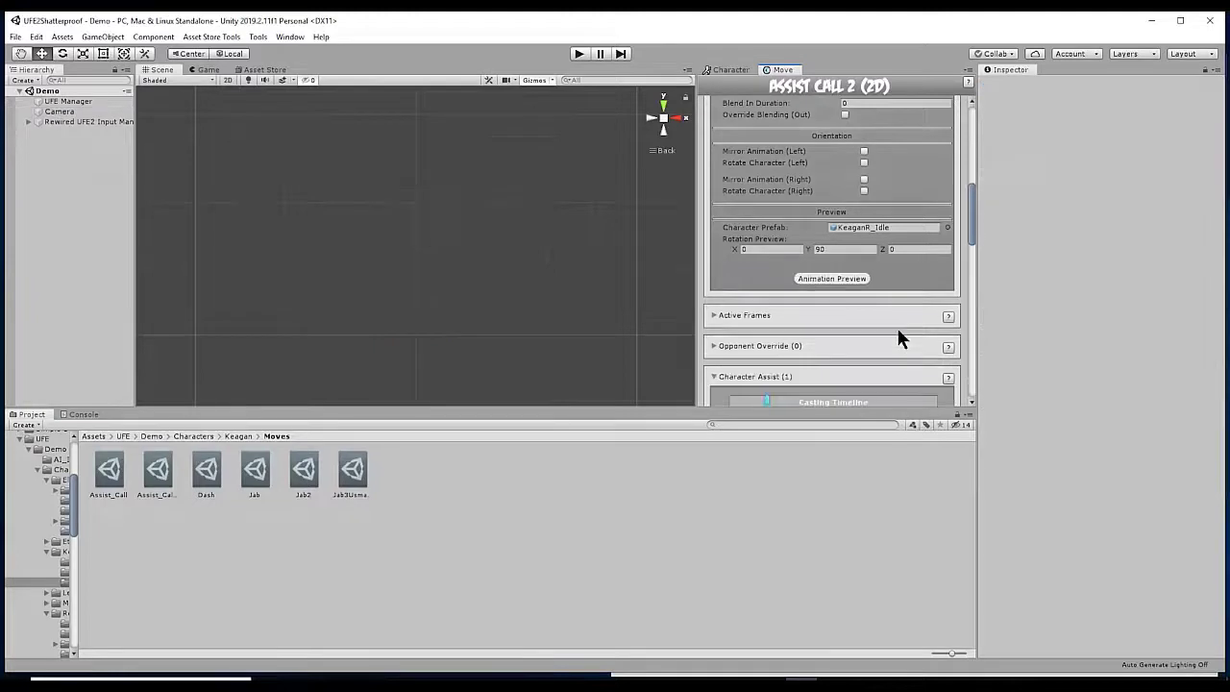
Run the game and start a training room match with Keagan as both fighters
click(579, 54)
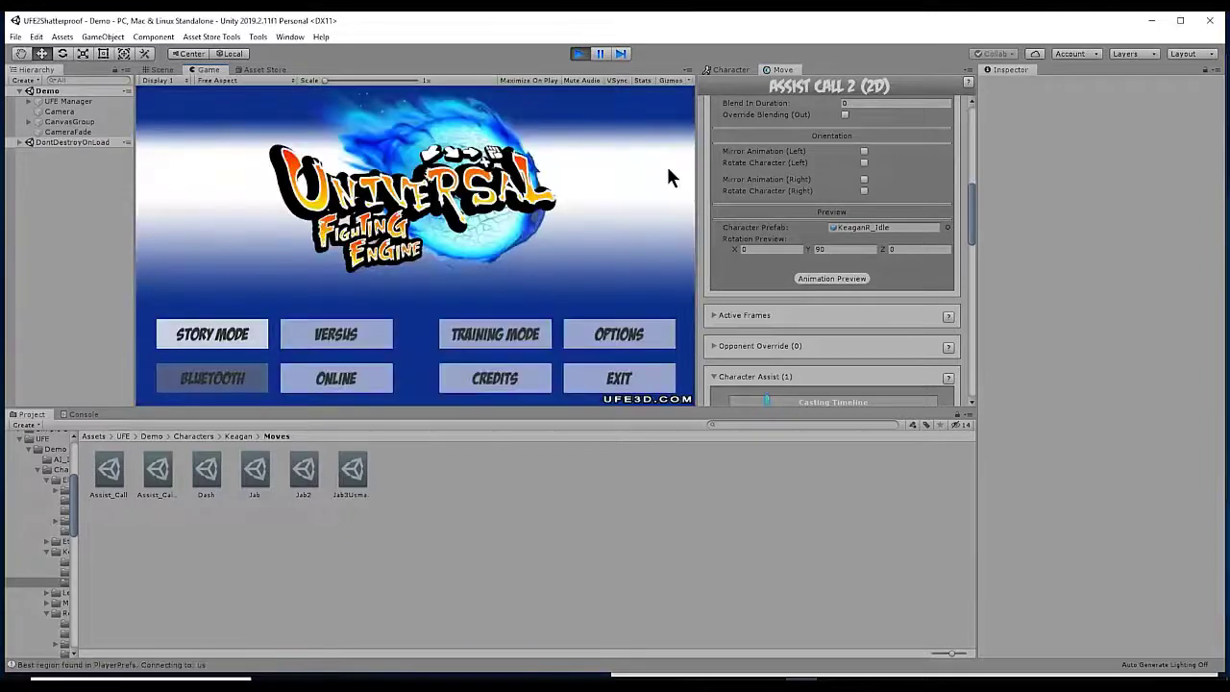
key(Right)
key(Return)
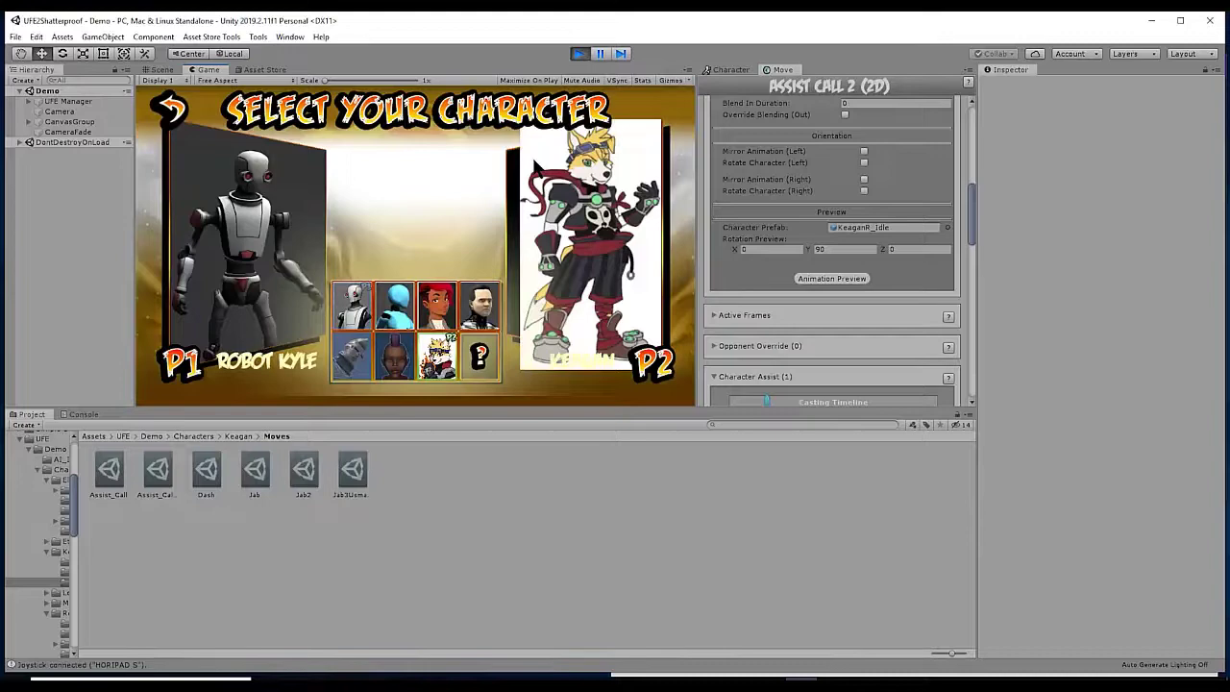
key(Right)
key(Right)
key(Down)
key(Return)
key(Return)
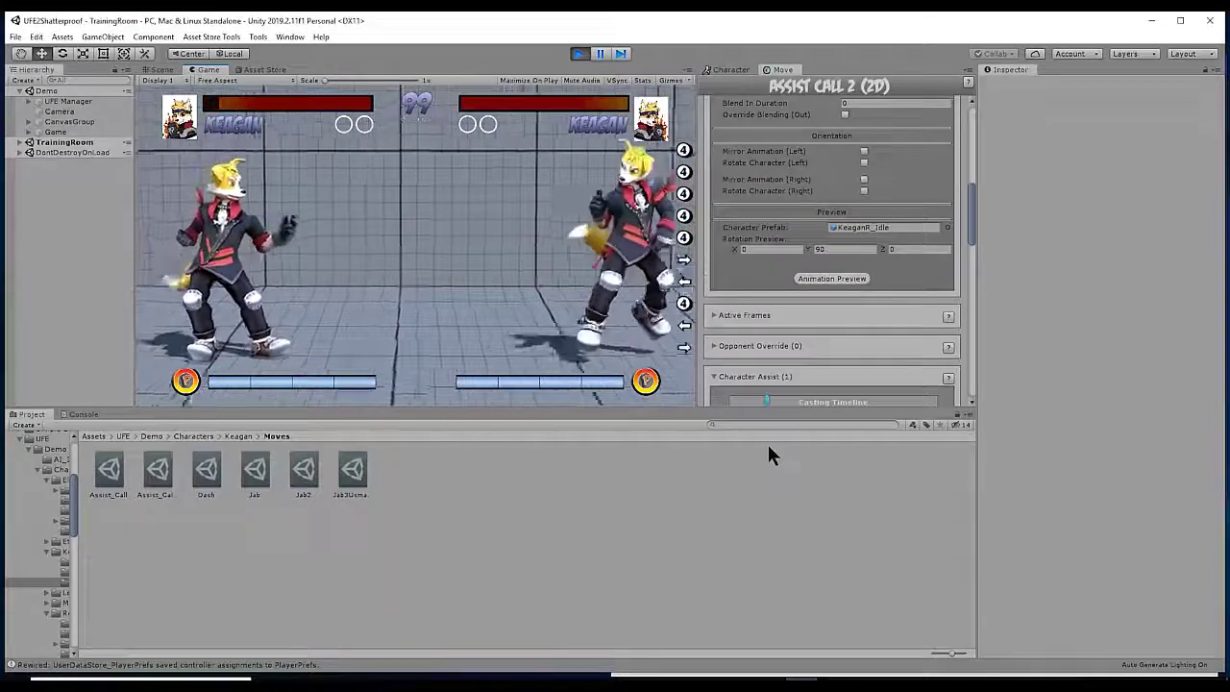
Frame both fighters in the Scene view and dock the Game view above the Move editor
click(161, 71)
scroll(417, 241, down, 3)
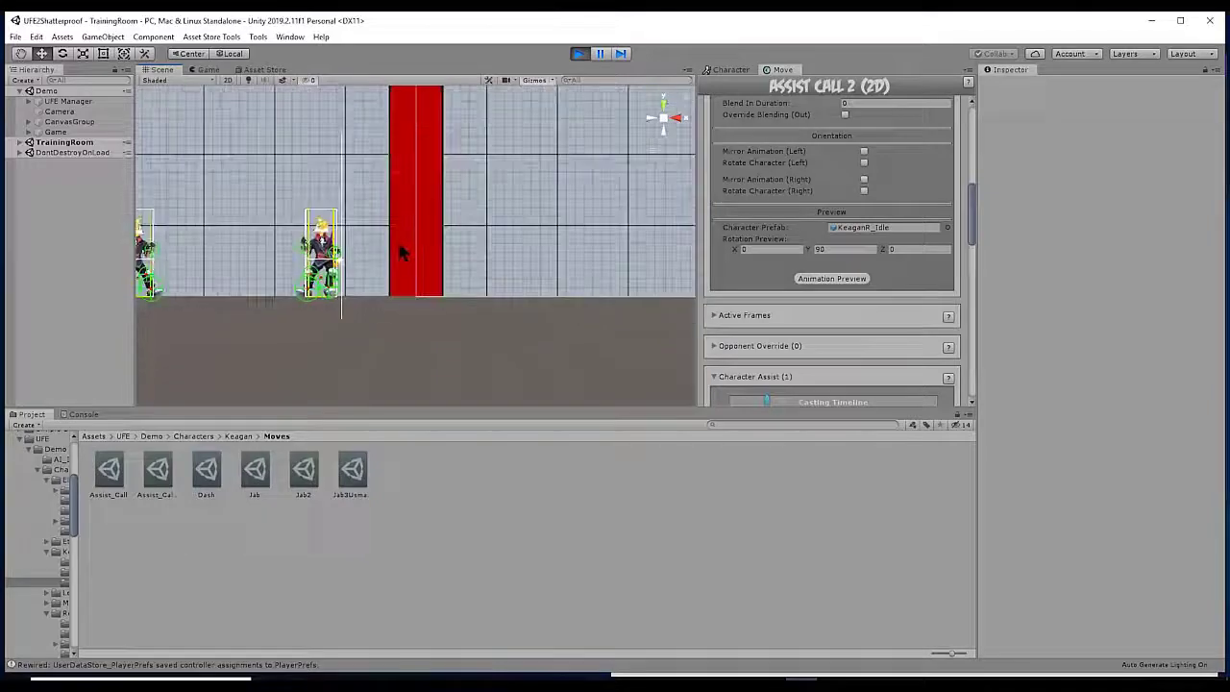
middle_drag(398, 253, 606, 336)
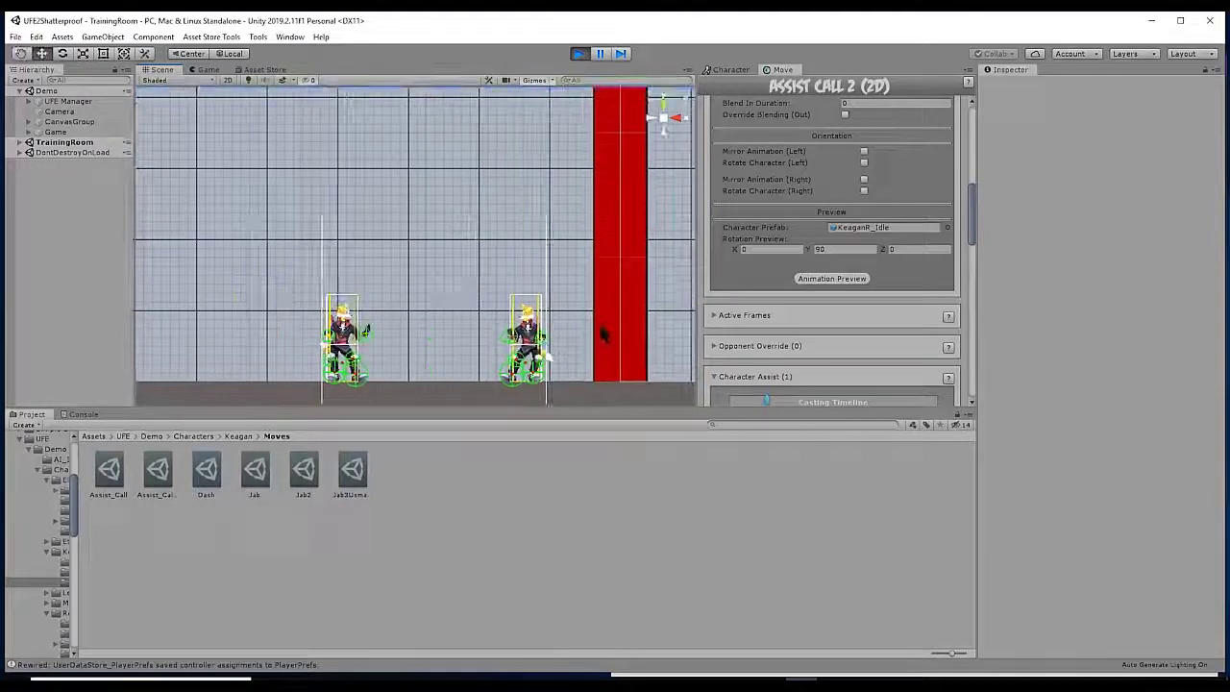
drag(205, 70, 721, 96)
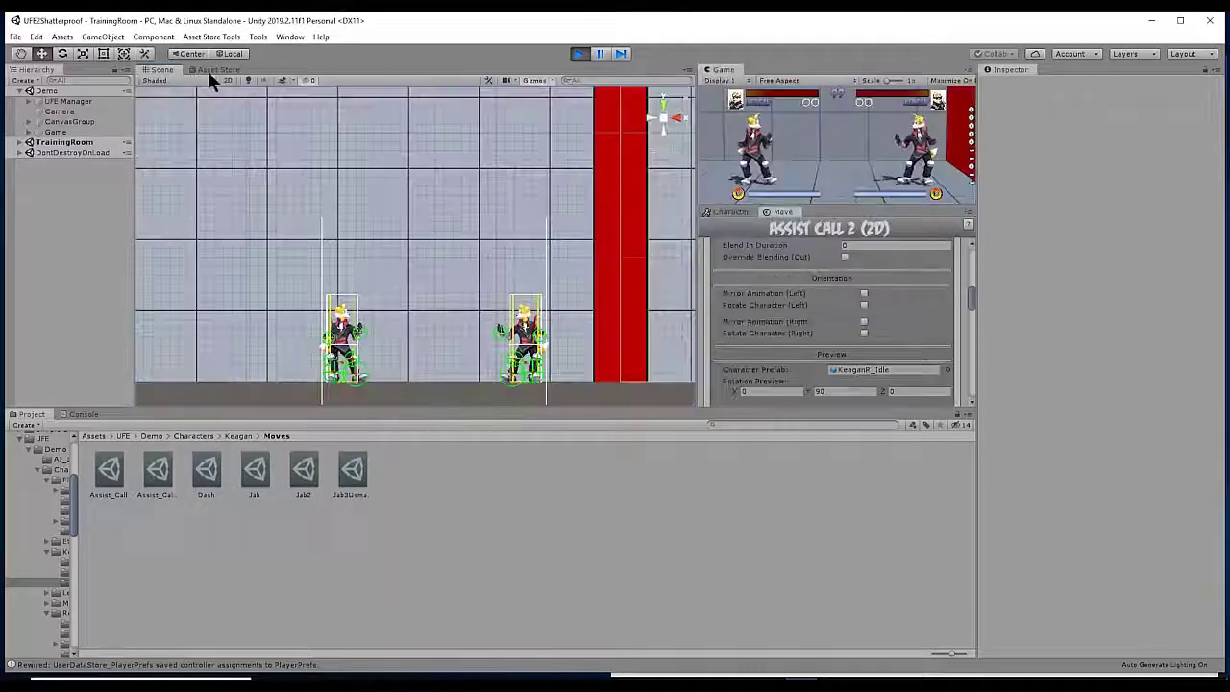
Pause and resume the match while watching the Robot_Kyle assist in the Scene view
click(538, 208)
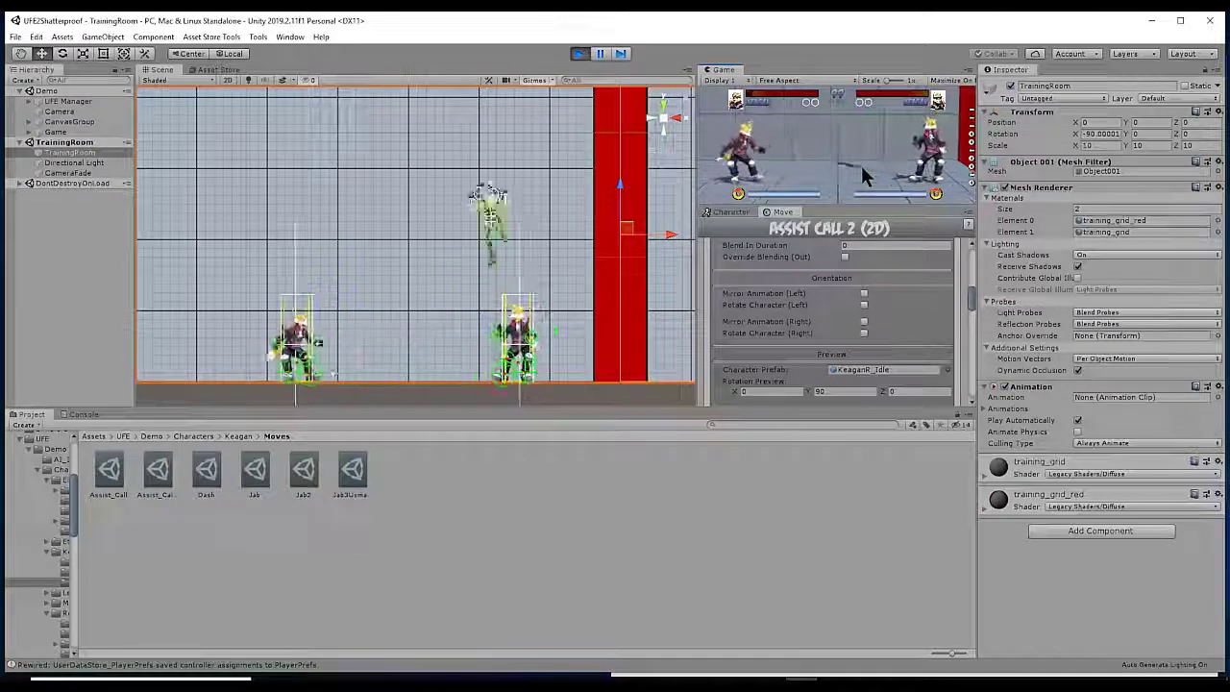
click(596, 56)
click(597, 54)
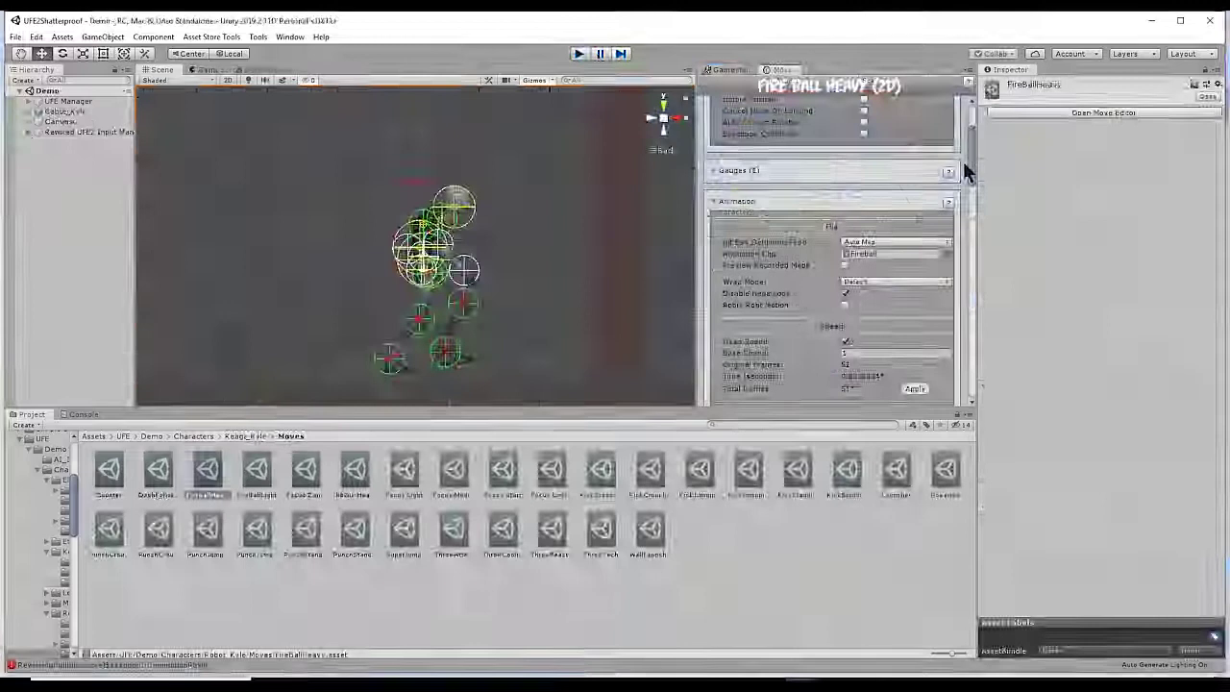
Scrub through the animation previews of Robot_Kyle's FireBallHeavy and SuperJump moves
drag(970, 162, 977, 228)
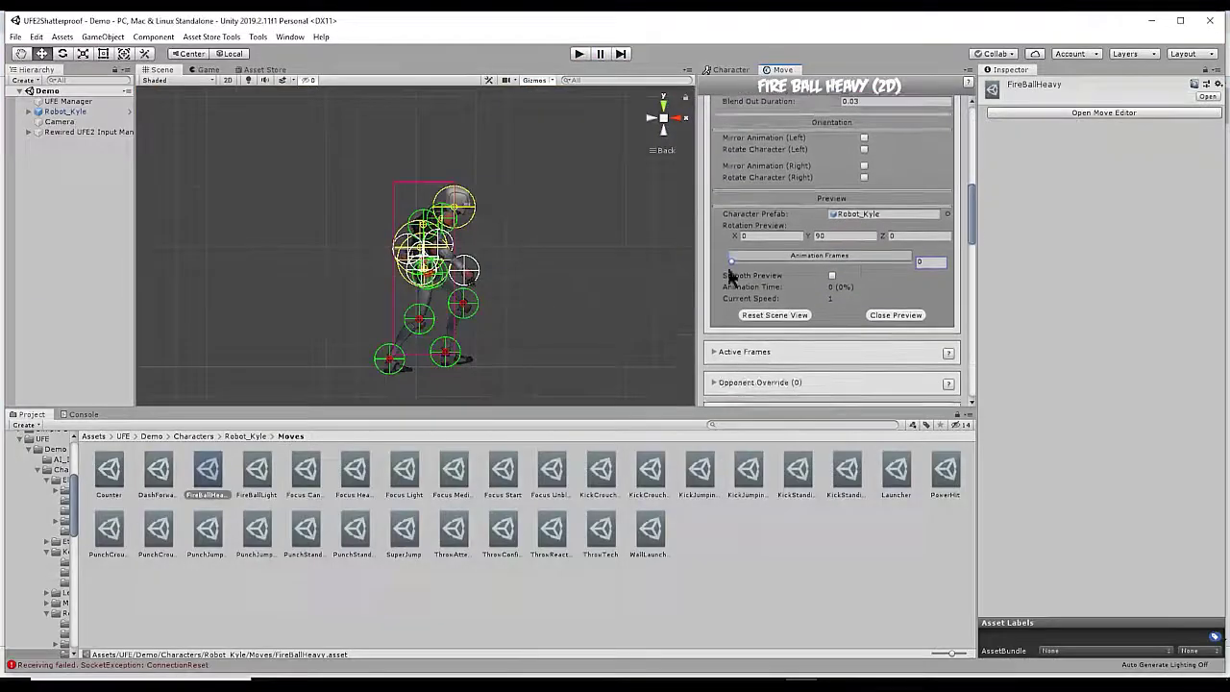
mouse_move(737, 262)
mouse_down()
mouse_move(888, 266)
mouse_move(748, 266)
mouse_up()
click(403, 530)
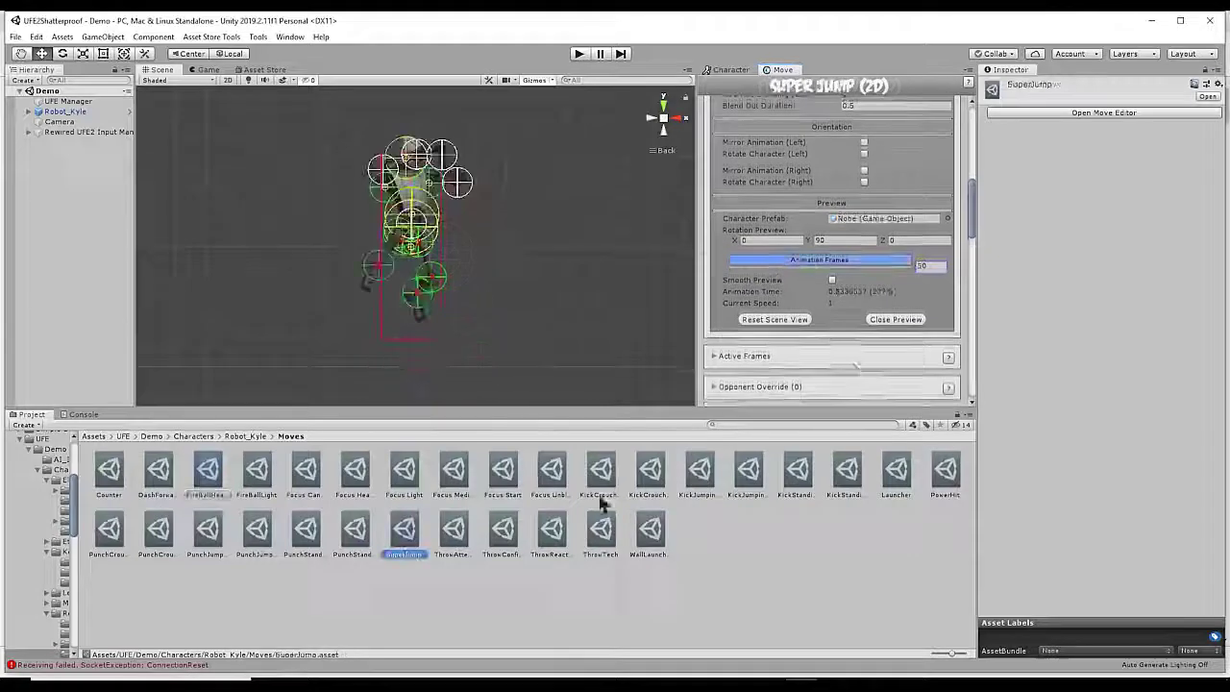
scroll(974, 209, up, 2)
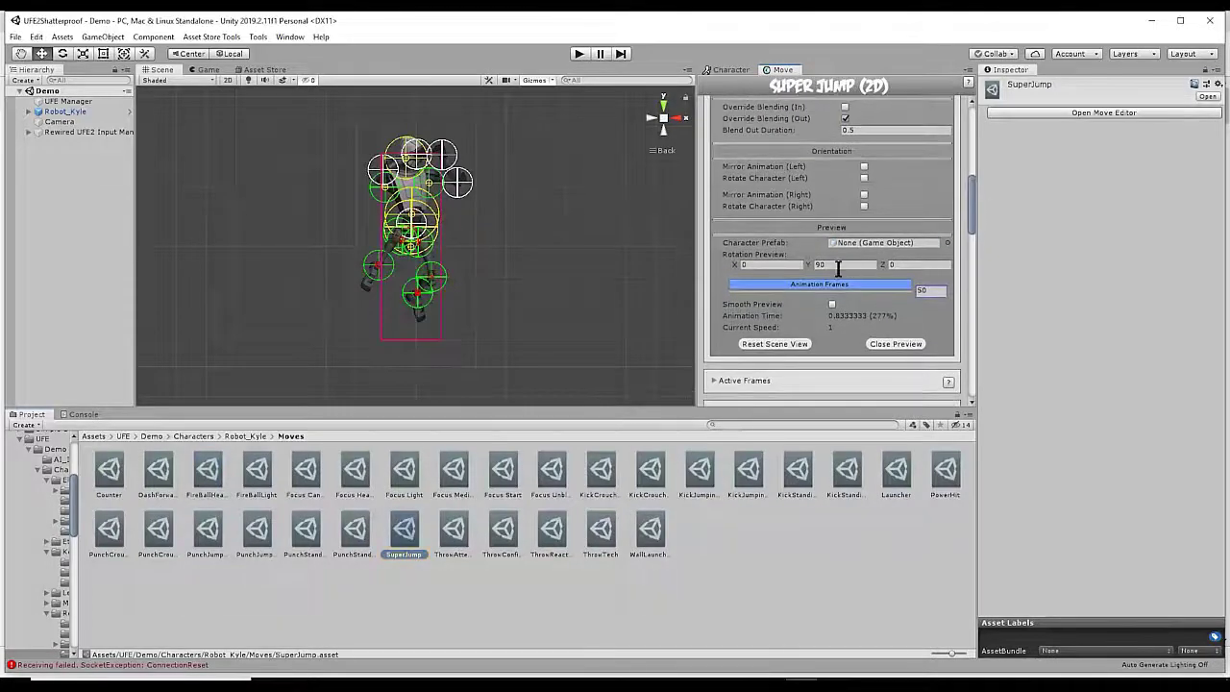
drag(832, 287, 911, 296)
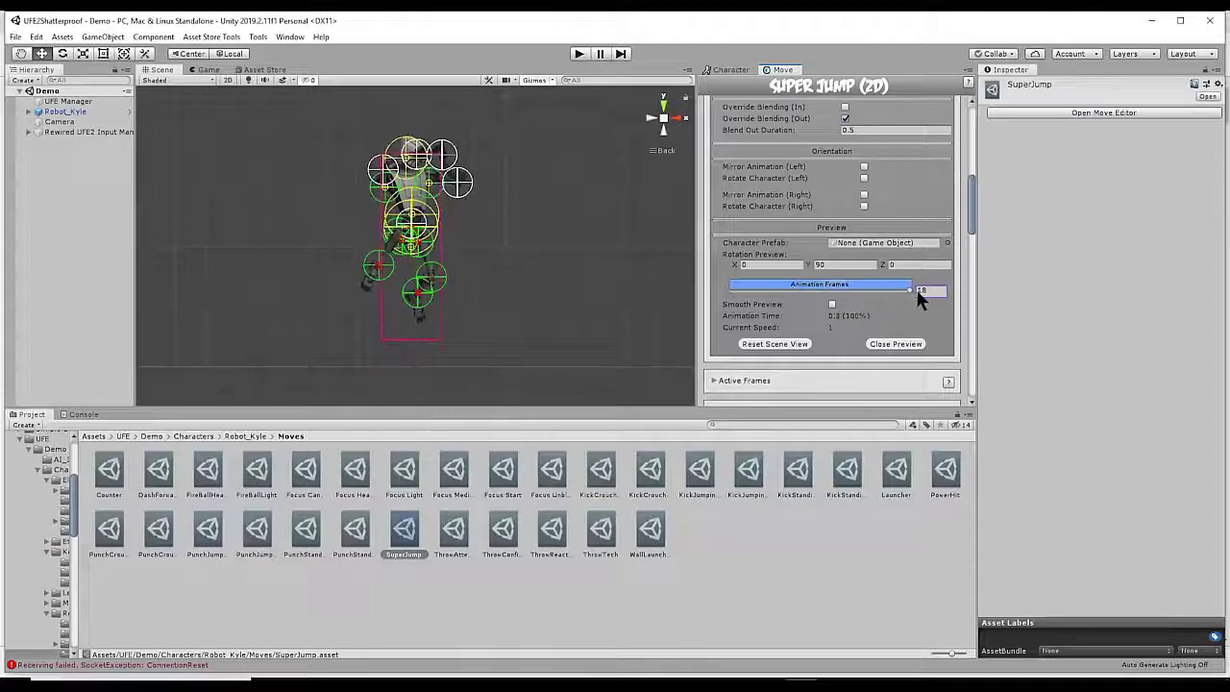
Expand the SuperJump move's Self Applied Forces and examine the casting frame and applied force
drag(970, 215, 977, 338)
scroll(977, 338, down, 2)
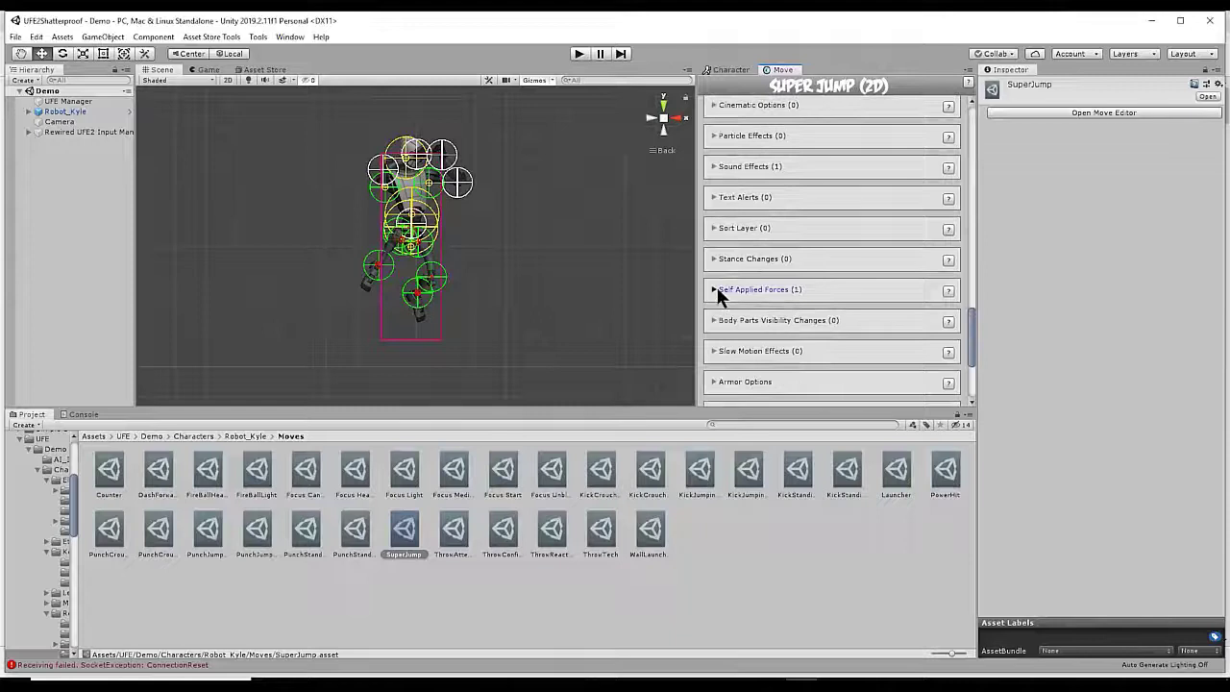
click(716, 288)
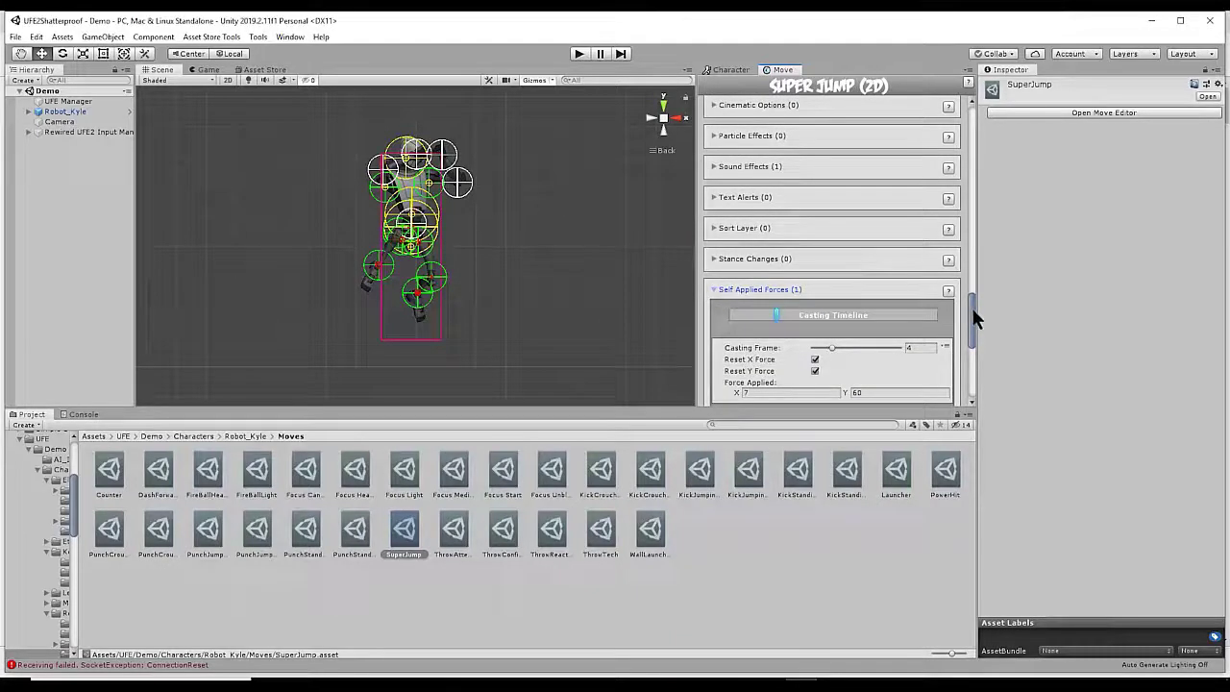
drag(972, 308, 974, 320)
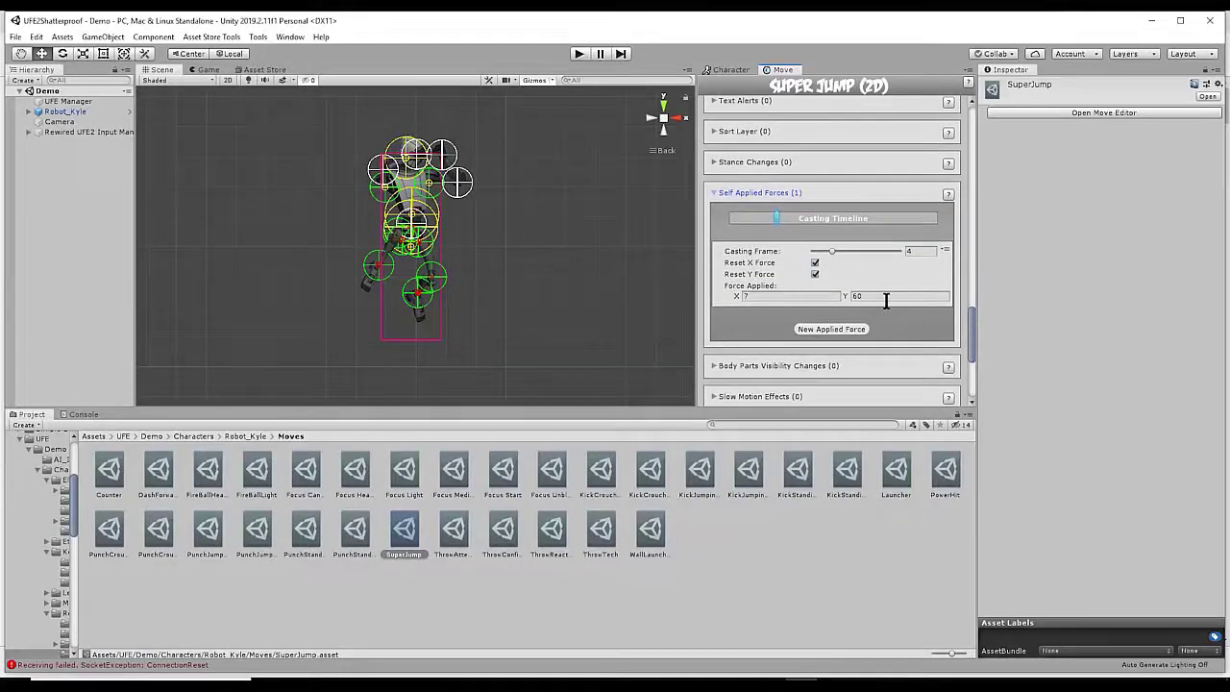